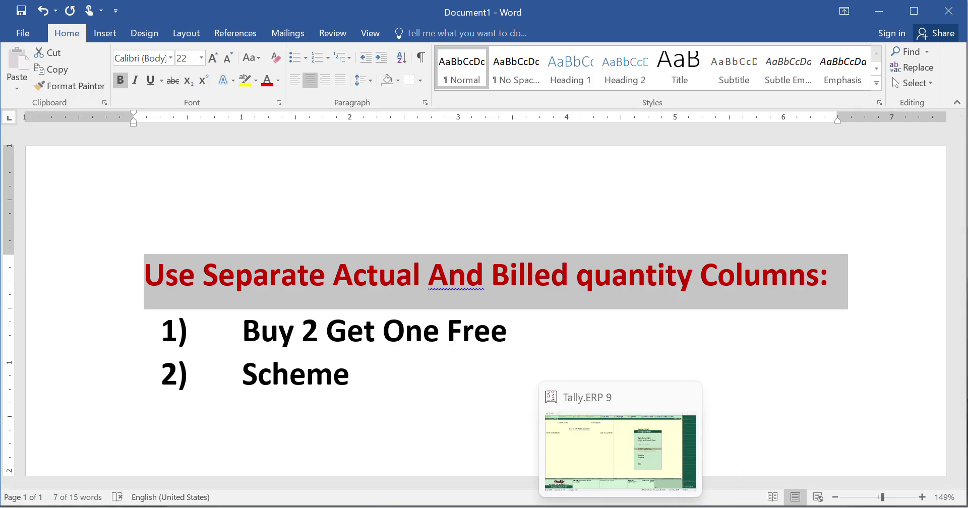
# Switch to Tally.ERP 9 and start creating a company with the name and mailing name Rehaan and Sons
pyautogui.click(620, 507)
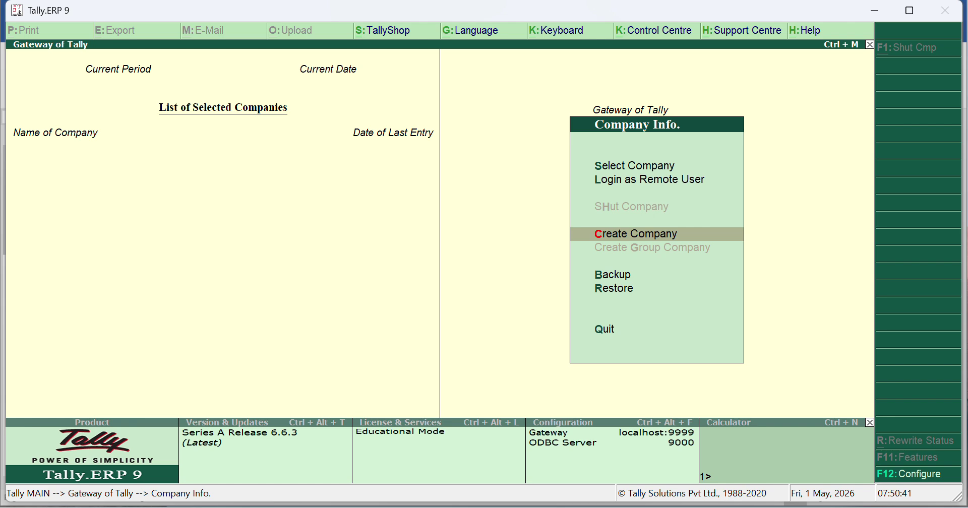
pyautogui.press('Return')
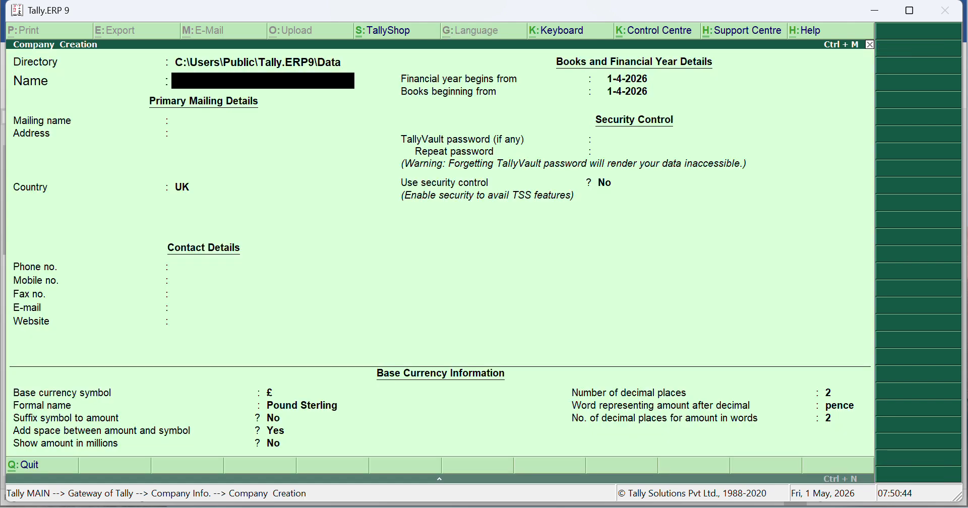
pyautogui.write('Rehaan and Sons')
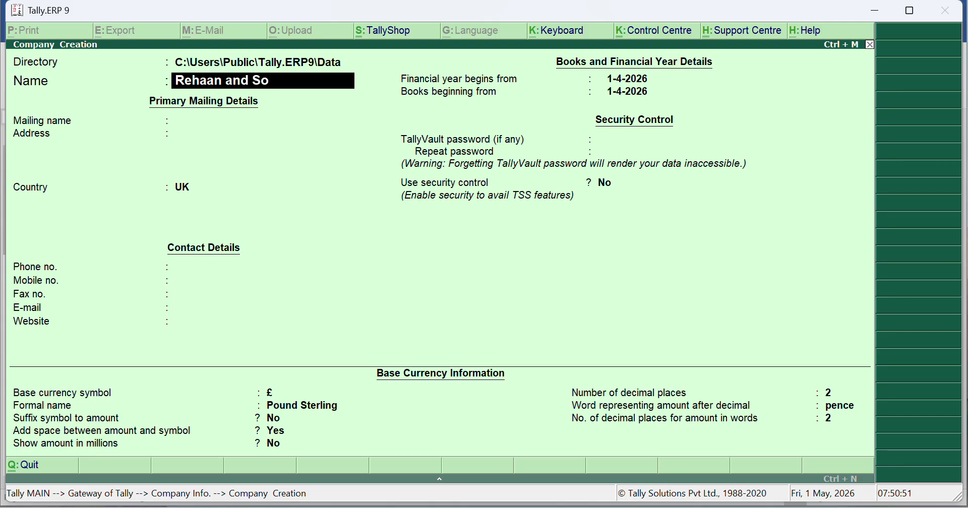
pyautogui.press('Return')
pyautogui.press('Return')
pyautogui.press('Return')
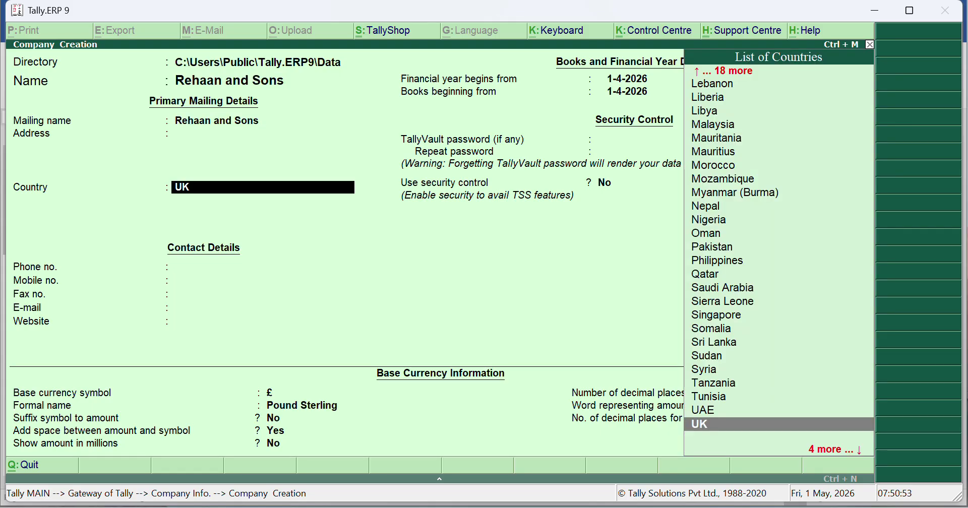
# Set the company's country to India and state to Jammu & Kashmir, and save the new company
pyautogui.write('In')
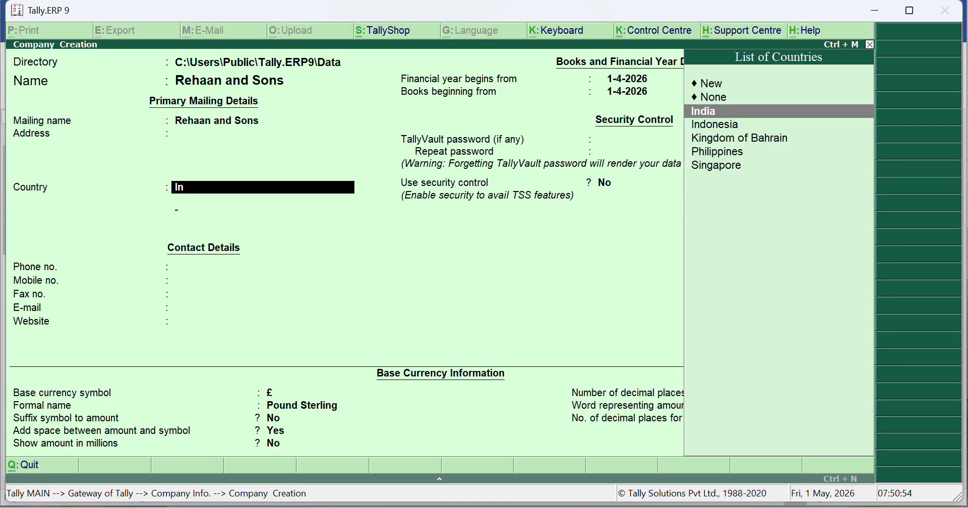
pyautogui.press('Return')
pyautogui.write('ja')
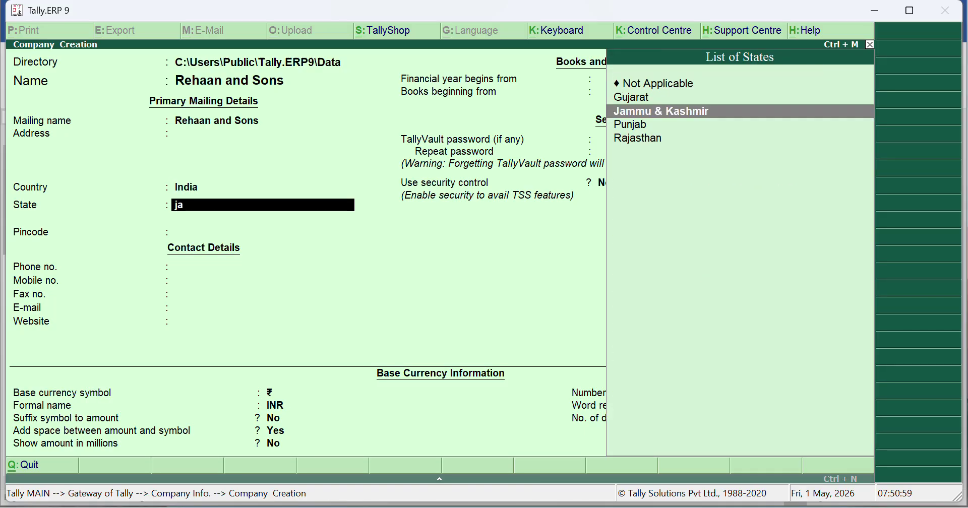
pyautogui.press('Return')
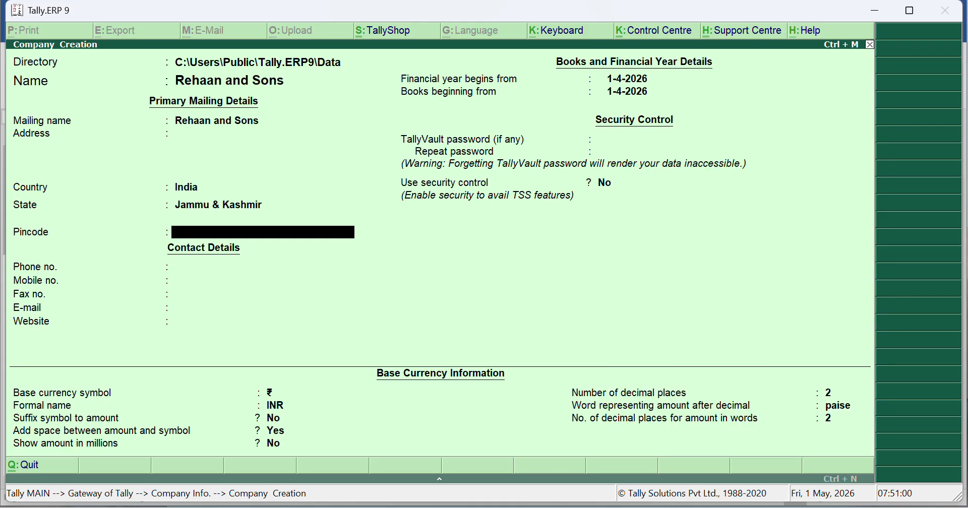
pyautogui.hotkey('ctrl', 'a')
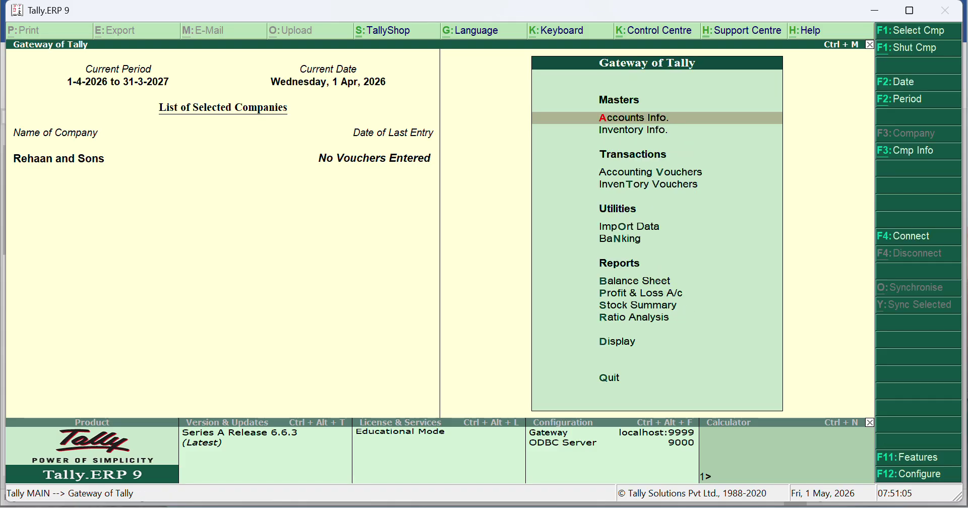
pyautogui.click(656, 507)
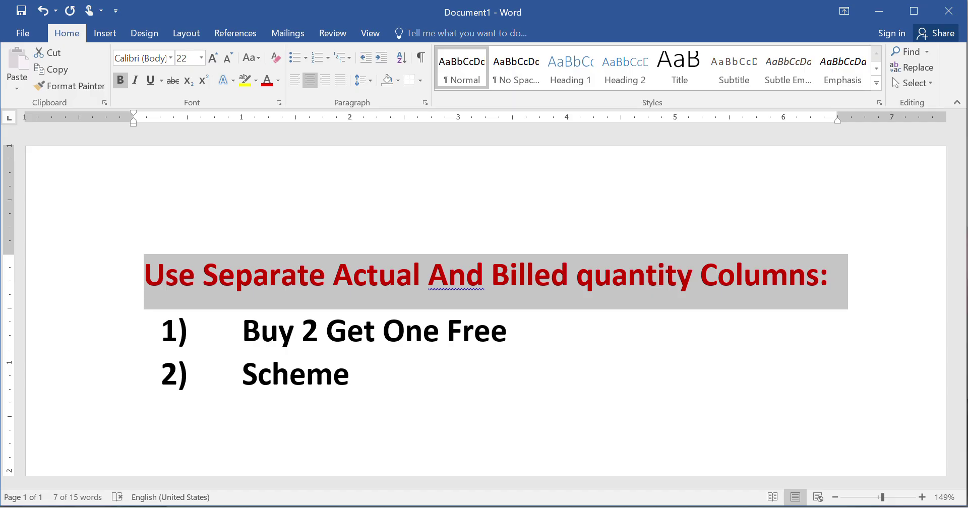
pyautogui.click(621, 507)
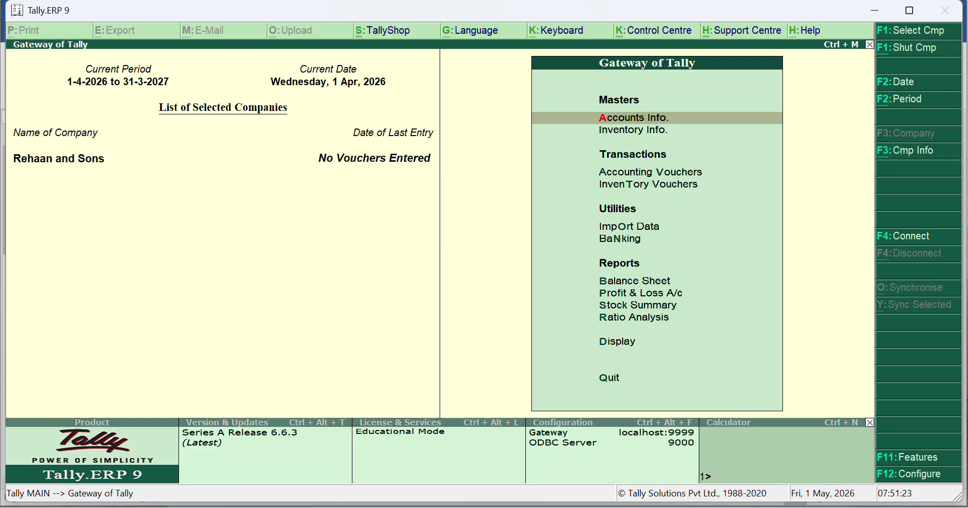
# Enable separate actual and billed quantity columns in the company's inventory features and save the settings
pyautogui.press('F11')
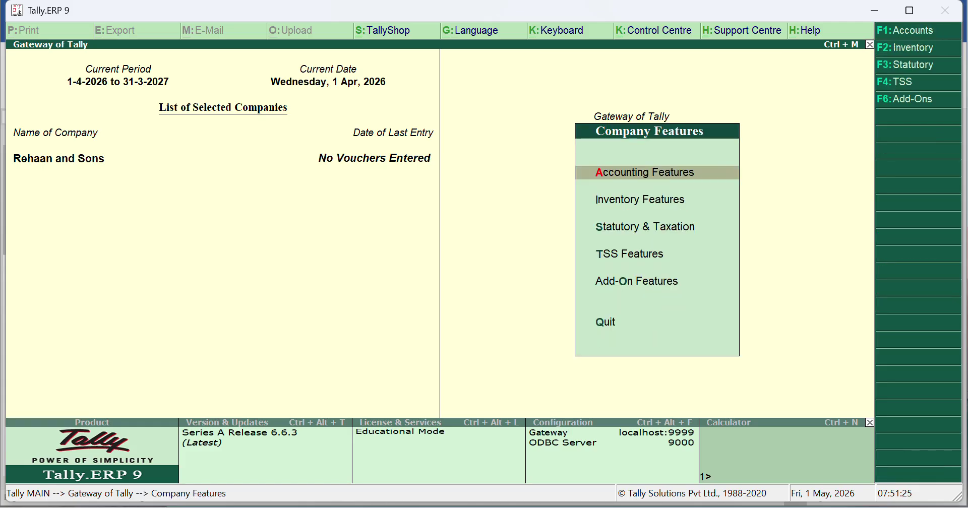
pyautogui.press('i')
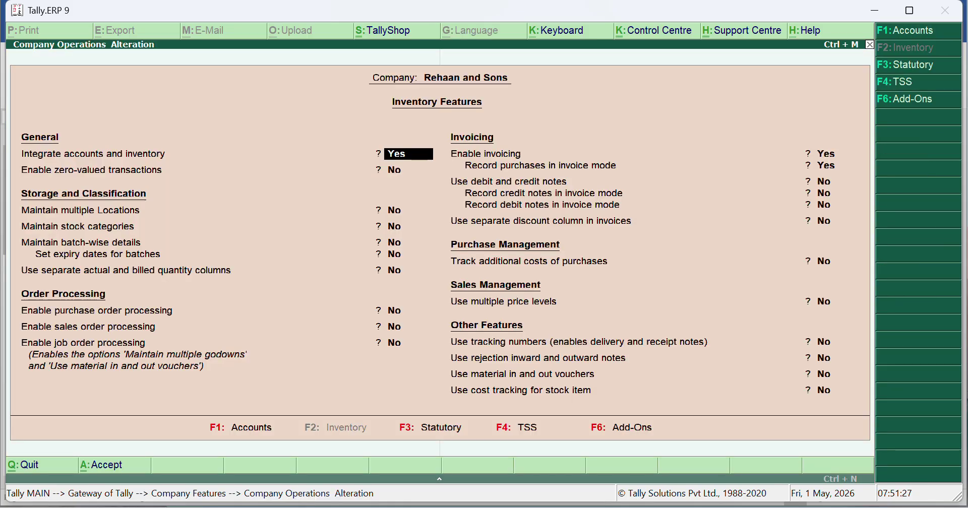
pyautogui.press('Return')
pyautogui.press('Return')
pyautogui.press('Return')
pyautogui.press('Return')
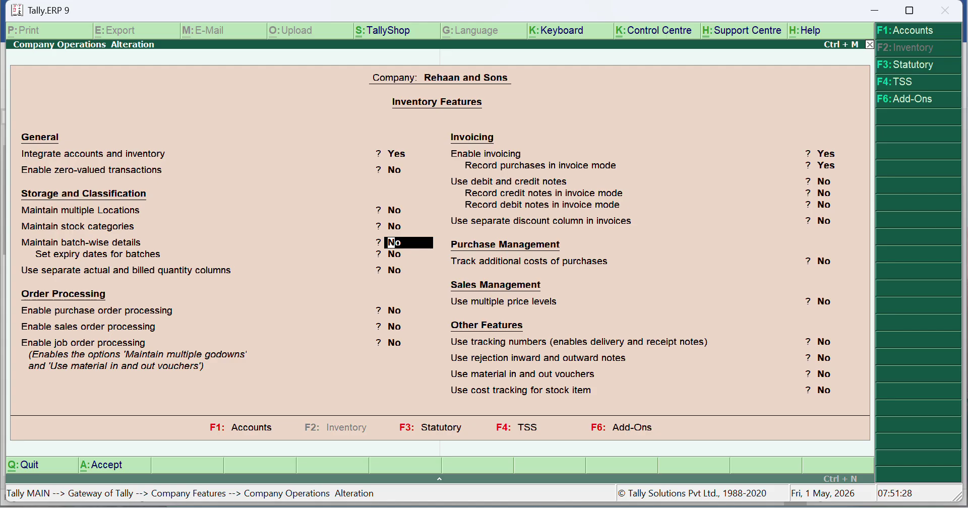
pyautogui.press('Return')
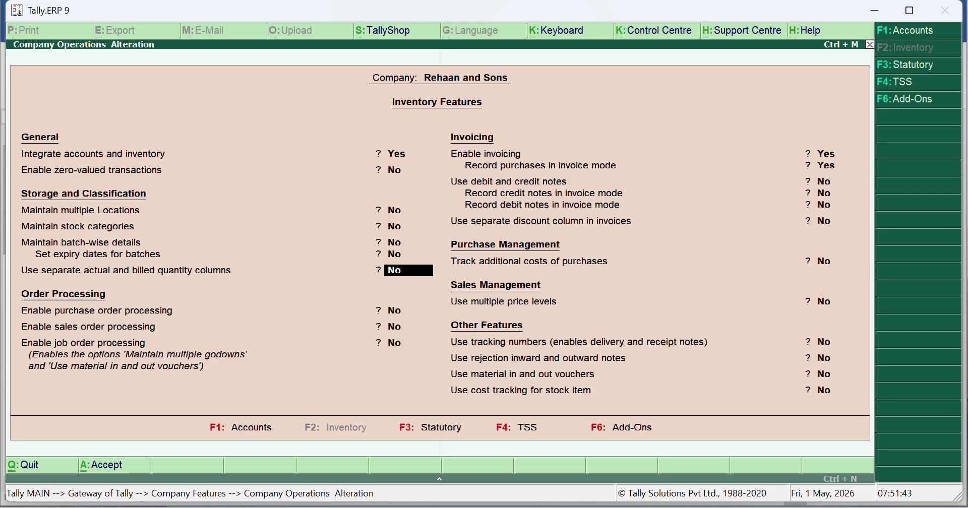
pyautogui.write('y')
pyautogui.press('Return')
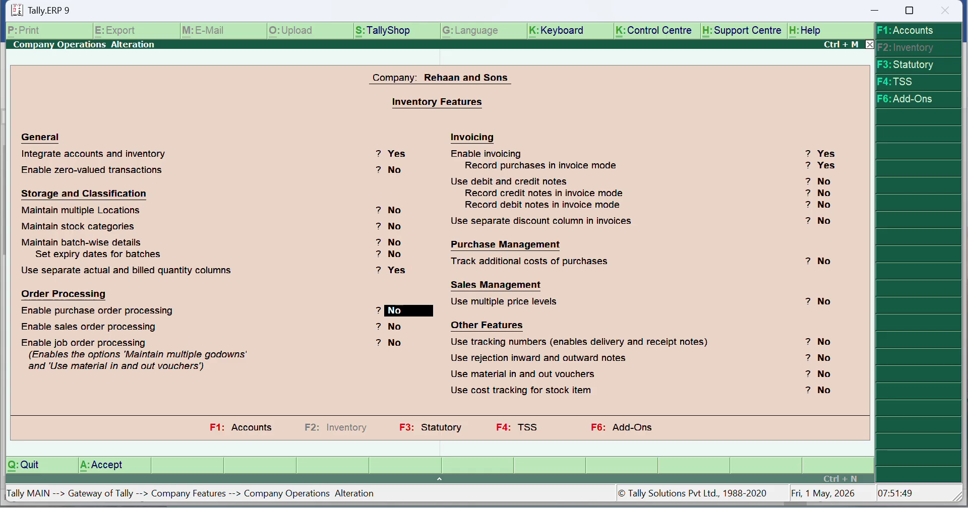
pyautogui.press('Return')
pyautogui.press('Return')
pyautogui.press('Return')
pyautogui.press('Return')
pyautogui.press('Return')
pyautogui.press('Return')
pyautogui.press('Return')
pyautogui.press('Return')
pyautogui.press('Return')
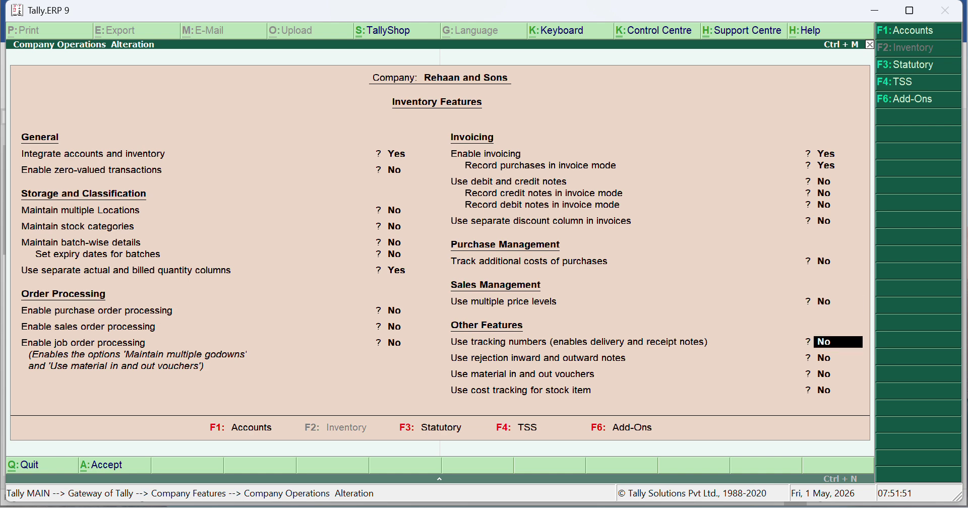
pyautogui.hotkey('ctrl', 'a')
pyautogui.press('Escape')
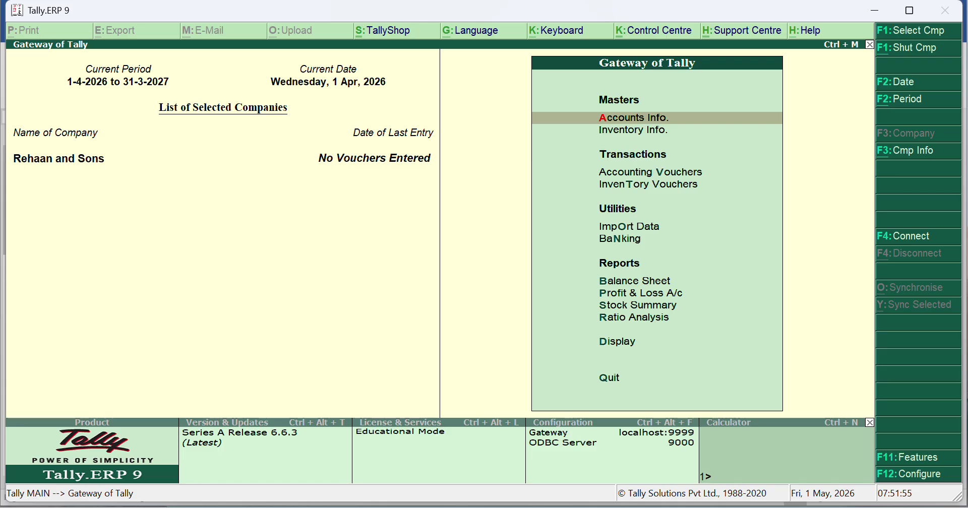
# Create a single ledger named Supplier under Sundry Creditors and save it
pyautogui.press('Return')
pyautogui.press('l')
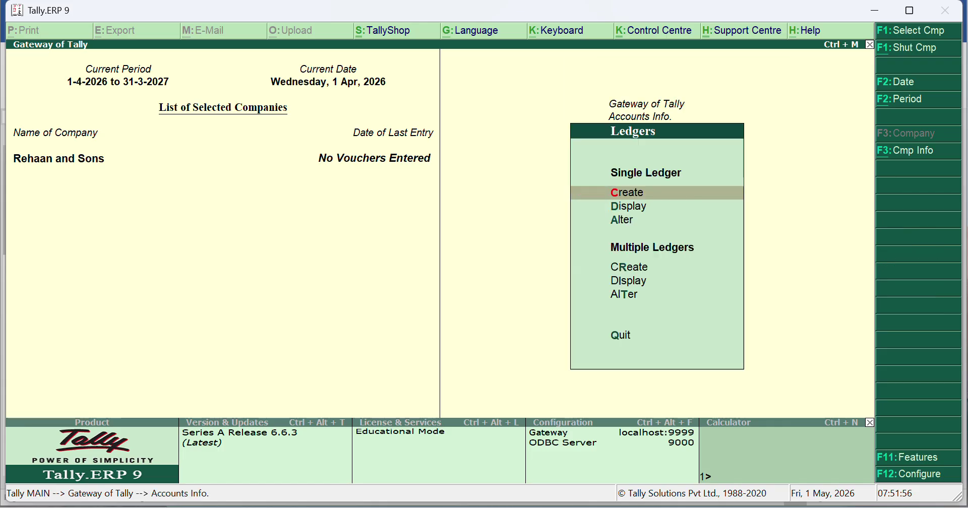
pyautogui.press('Return')
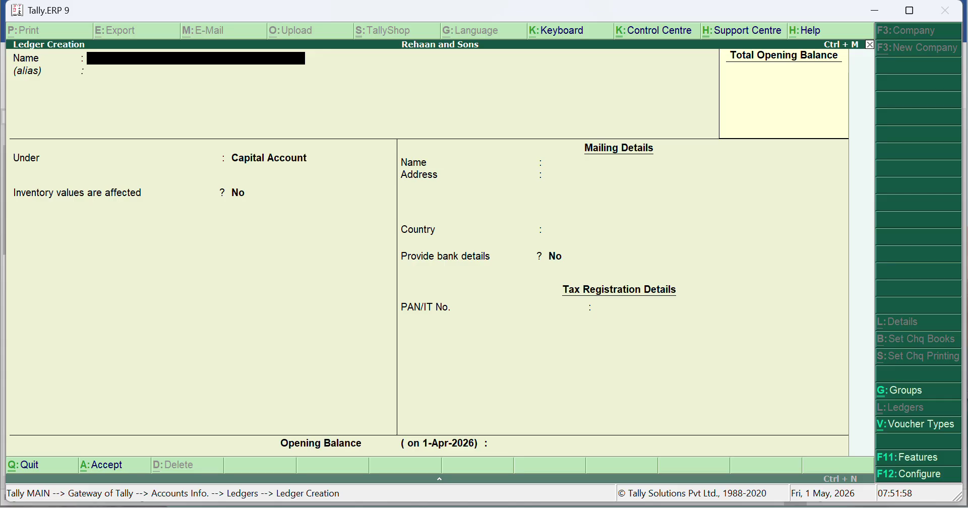
pyautogui.write('Supplier')
pyautogui.press('Return')
pyautogui.press('Return')
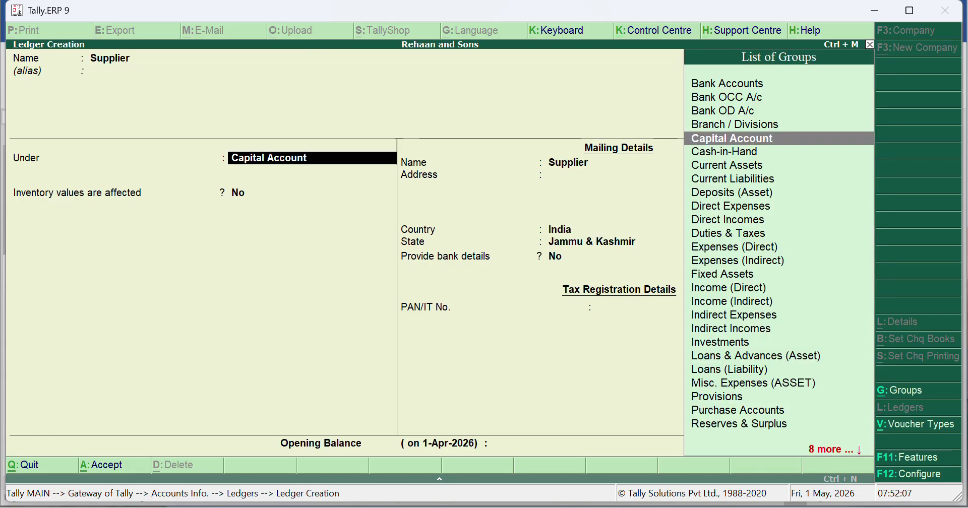
pyautogui.write('Sun')
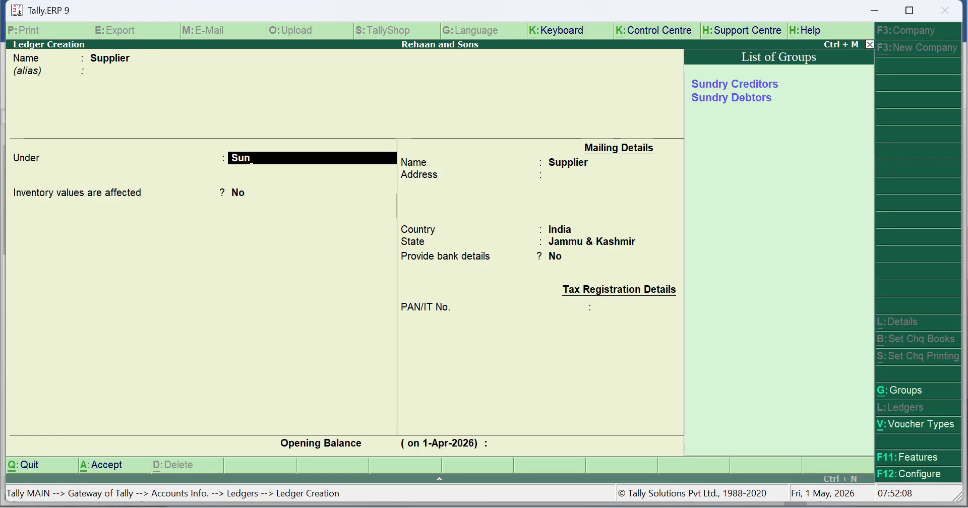
pyautogui.press('Return')
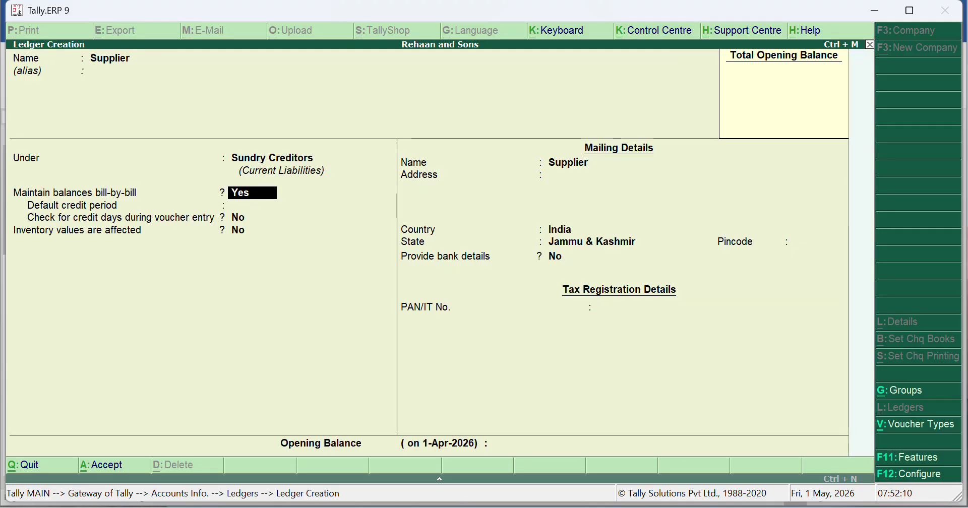
pyautogui.hotkey('ctrl', 'a')
# Create a ledger with the buyer's name under Sundry Debtors and save it
pyautogui.write('Billa a')
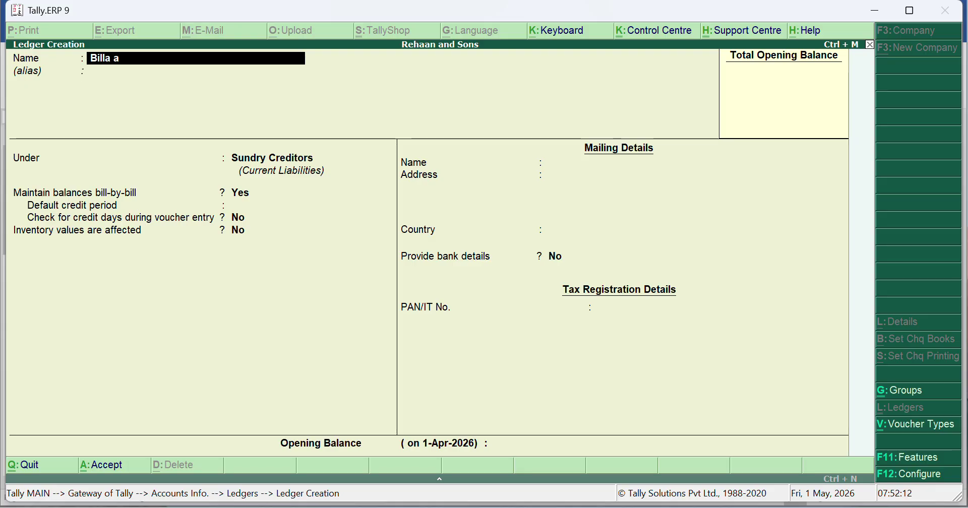
pyautogui.press('BackSpace')
pyautogui.write('Ah')
pyautogui.press('BackSpace')
pyautogui.press('BackSpace')
pyautogui.press('BackSpace')
pyautogui.press('BackSpace')
pyautogui.press('BackSpace')
pyautogui.write('al Buyer')
pyautogui.press('Return')
pyautogui.press('Return')
pyautogui.write('Sun')
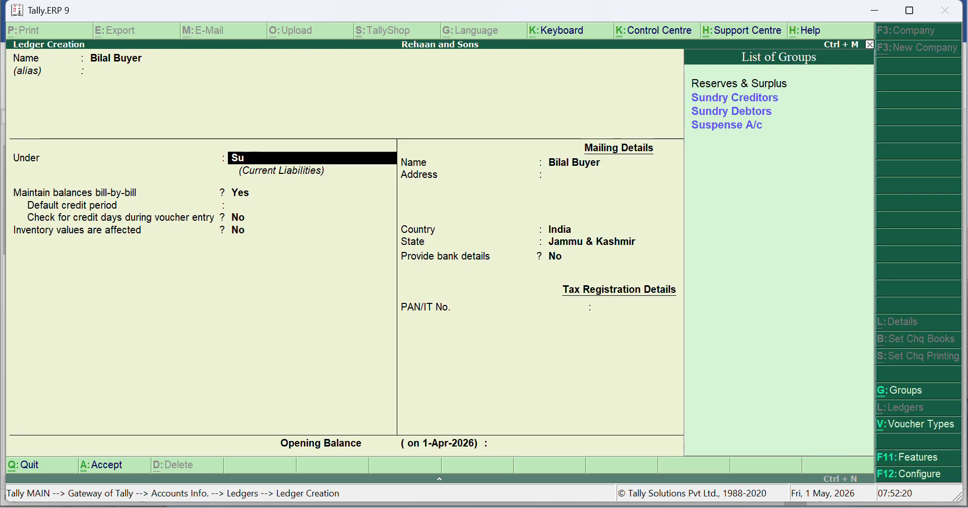
pyautogui.press('Down')
pyautogui.press('Return')
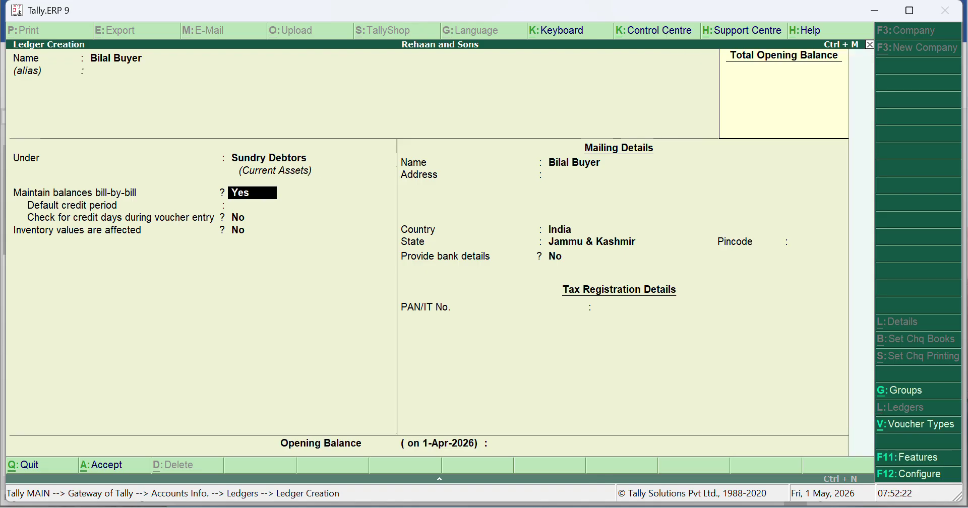
pyautogui.hotkey('ctrl', 'a')
# Create a ledger named Purchase' under Purchase Accounts and save it
pyautogui.write('Purc')
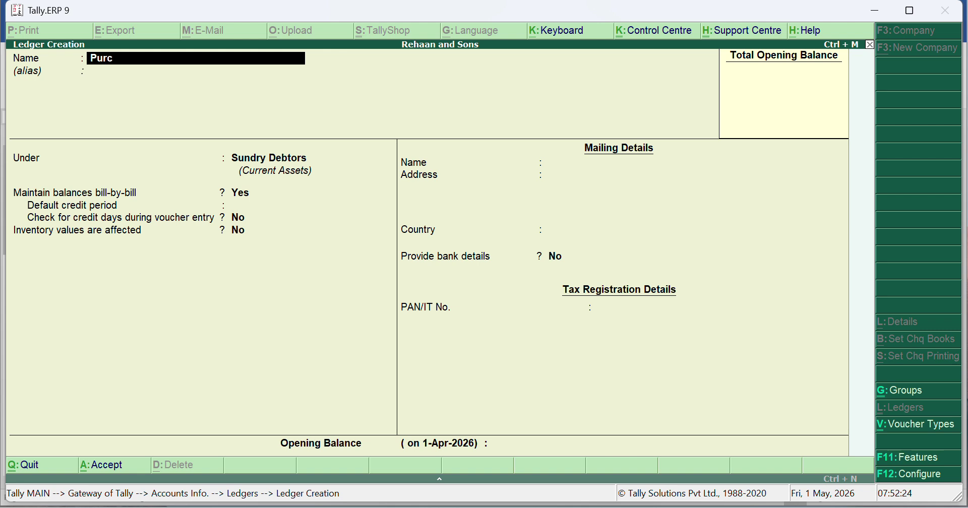
pyautogui.write("hase'")
pyautogui.press('Return')
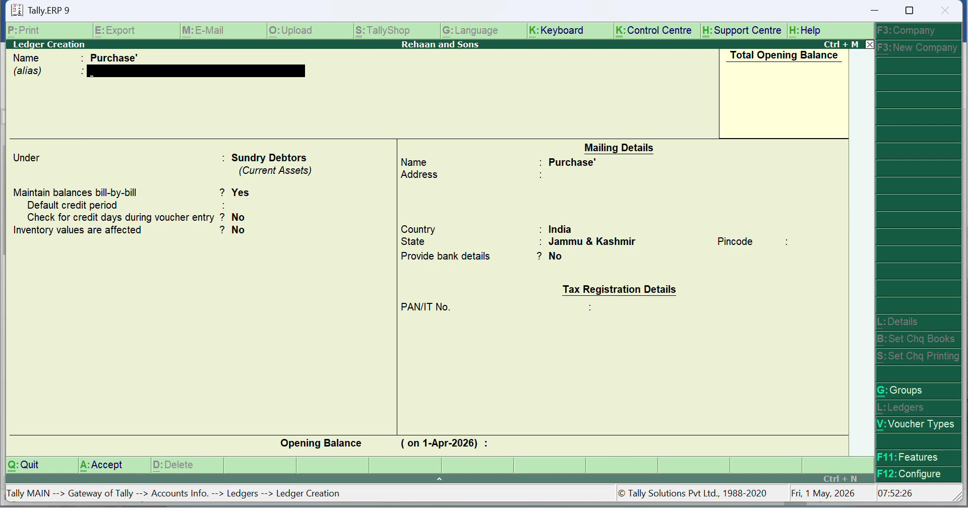
pyautogui.press('Return')
pyautogui.write('Pu')
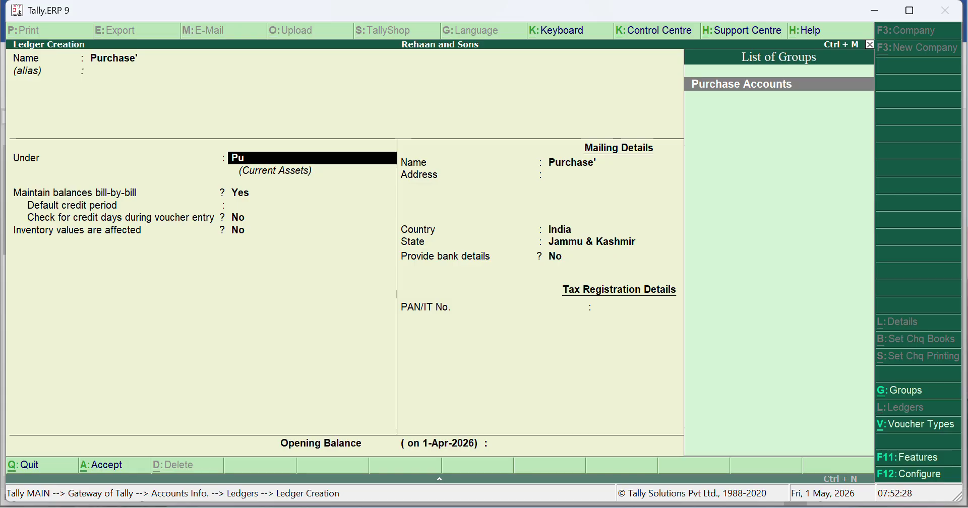
pyautogui.press('Return')
pyautogui.hotkey('ctrl', 'a')
# Create a ledger named Sales under Sales Accounts and save it
pyautogui.write('Sales')
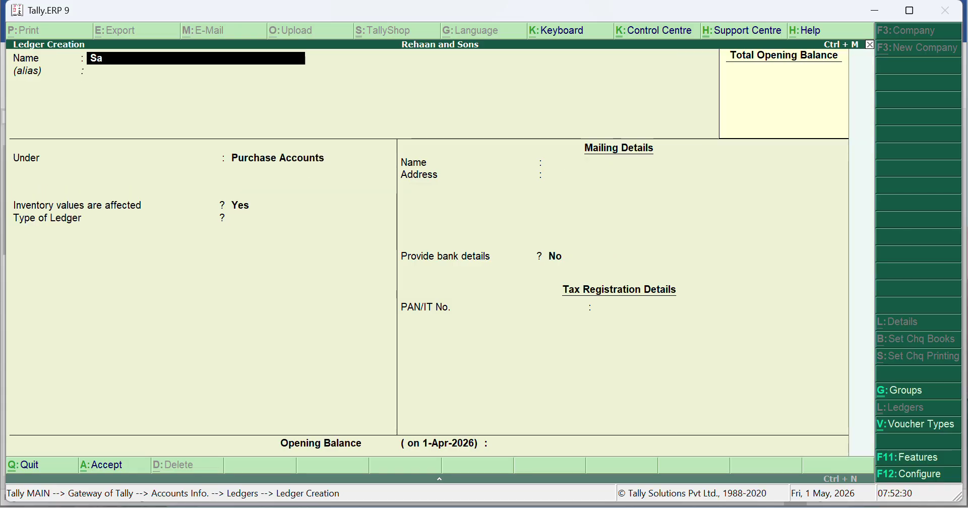
pyautogui.press('Return')
pyautogui.press('Return')
pyautogui.write('Sa')
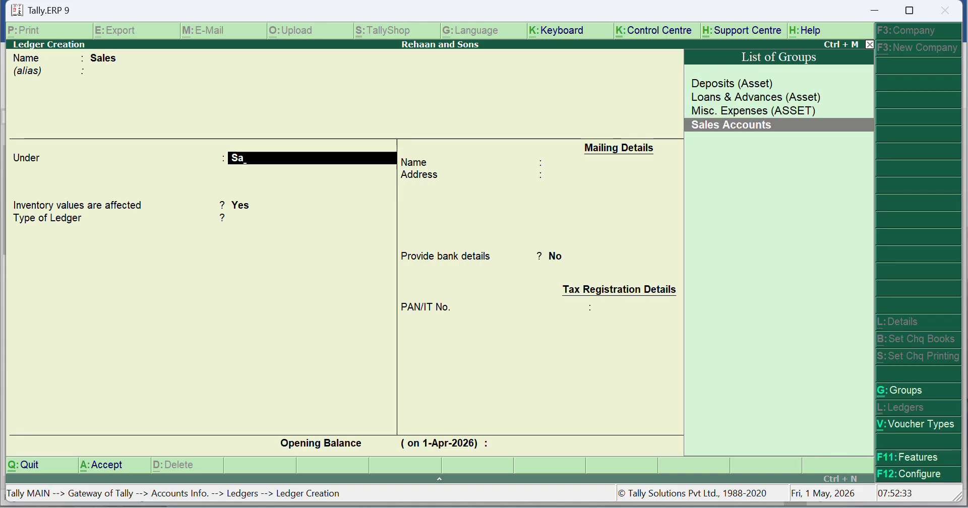
pyautogui.press('Return')
pyautogui.hotkey('ctrl', 'a')
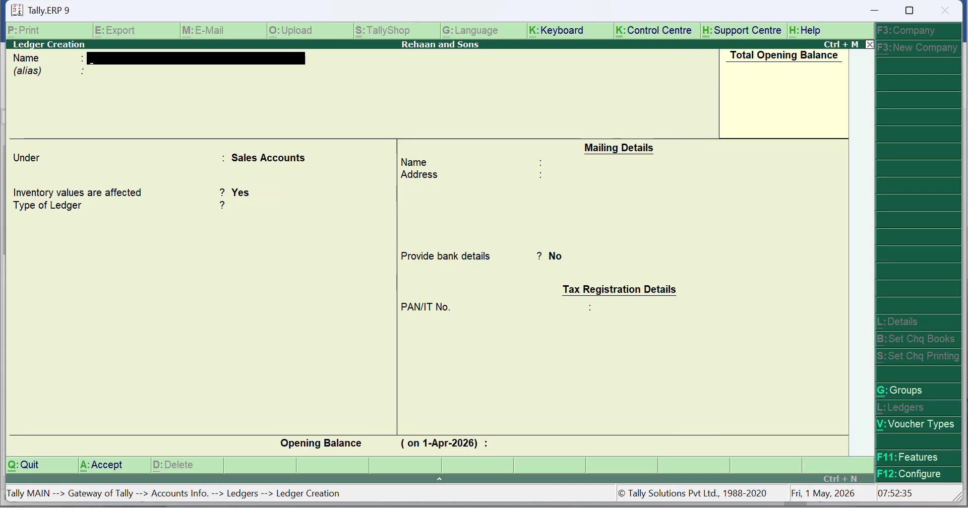
# Name the new ledger Jk Bank and place it under the Bank Accounts group
pyautogui.write('Jk Bank')
pyautogui.press('Return')
pyautogui.press('Return')
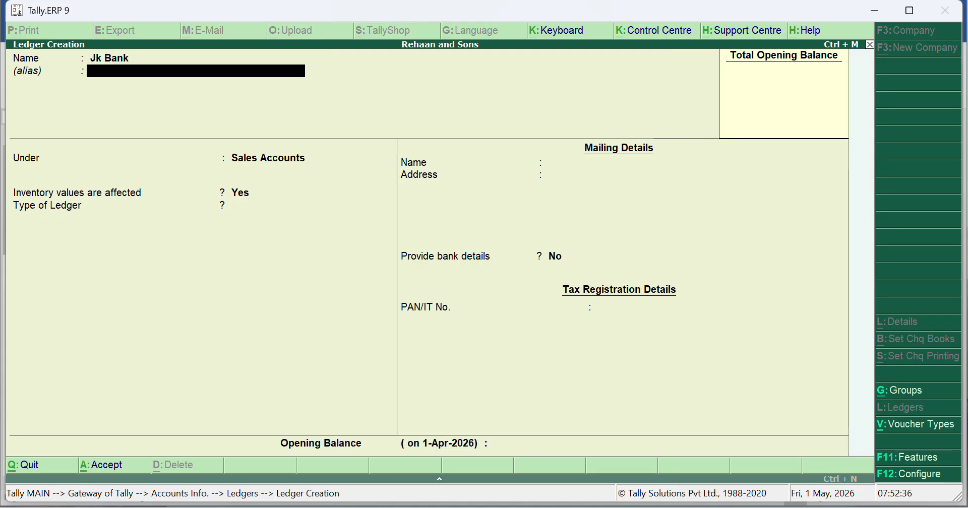
pyautogui.write('Ban')
pyautogui.press('Down')
pyautogui.press('Down')
pyautogui.press('Up')
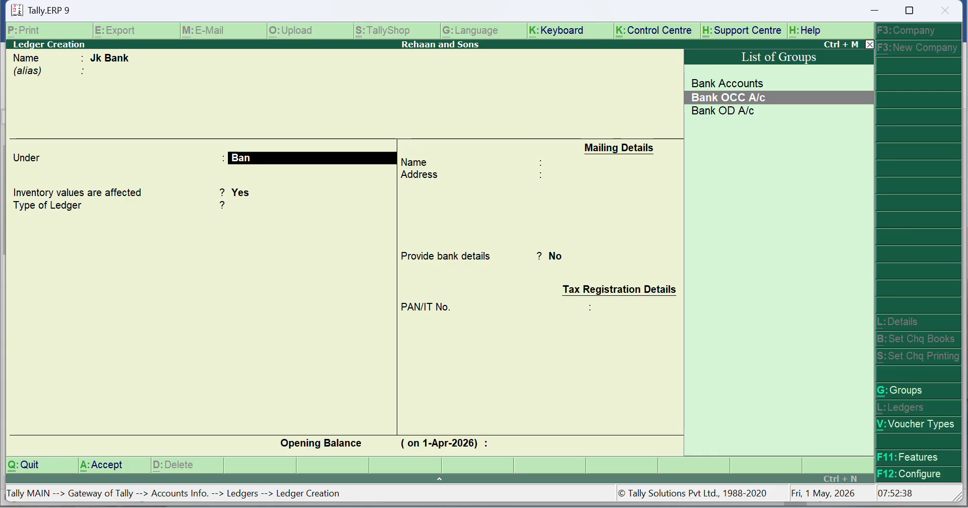
pyautogui.press('Up')
pyautogui.press('Return')
# Give the Jk Bank ledger an opening balance of 50000, save it, and return to the Gateway of Tally
pyautogui.press('Return')
pyautogui.press('Return')
pyautogui.press('Return')
pyautogui.press('Return')
pyautogui.press('Return')
pyautogui.press('Return')
pyautogui.press('Return')
pyautogui.press('Return')
pyautogui.press('Return')
pyautogui.press('Return')
pyautogui.press('Return')
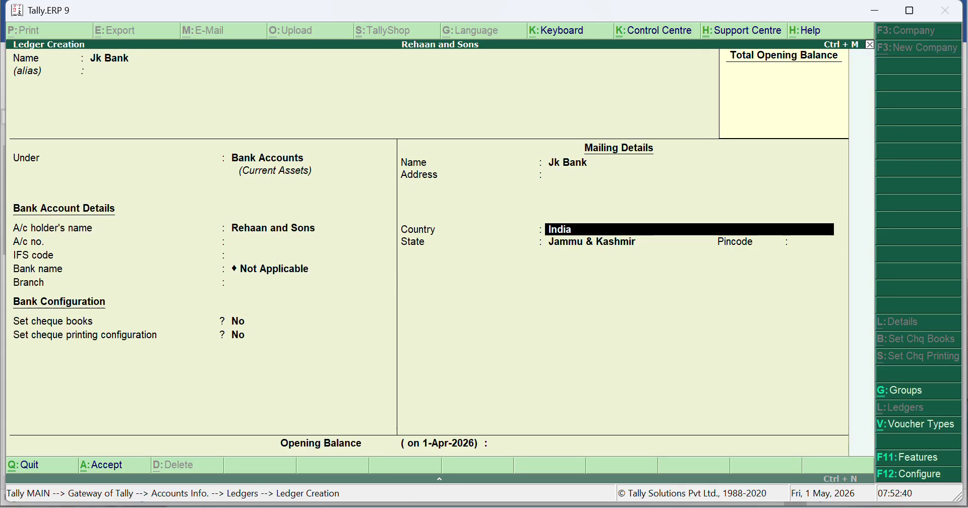
pyautogui.write('50000')
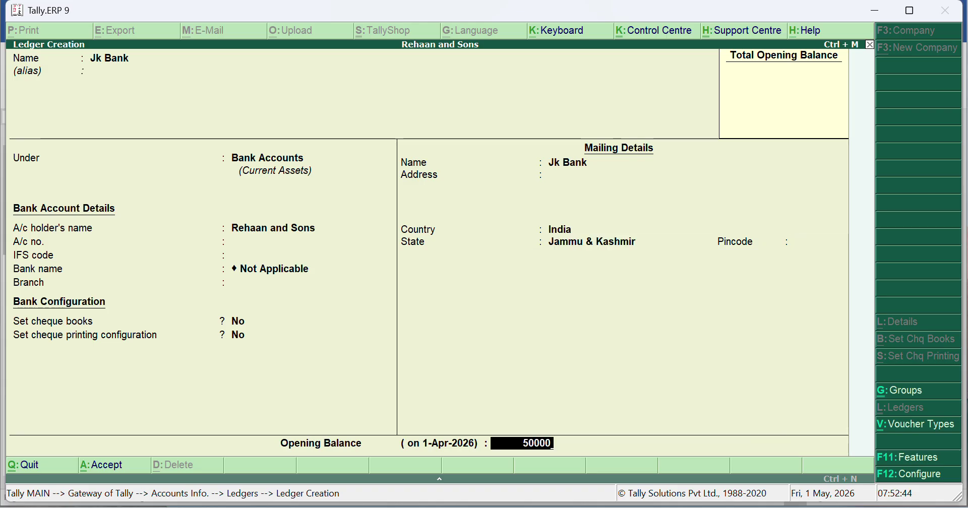
pyautogui.press('Return')
pyautogui.press('Return')
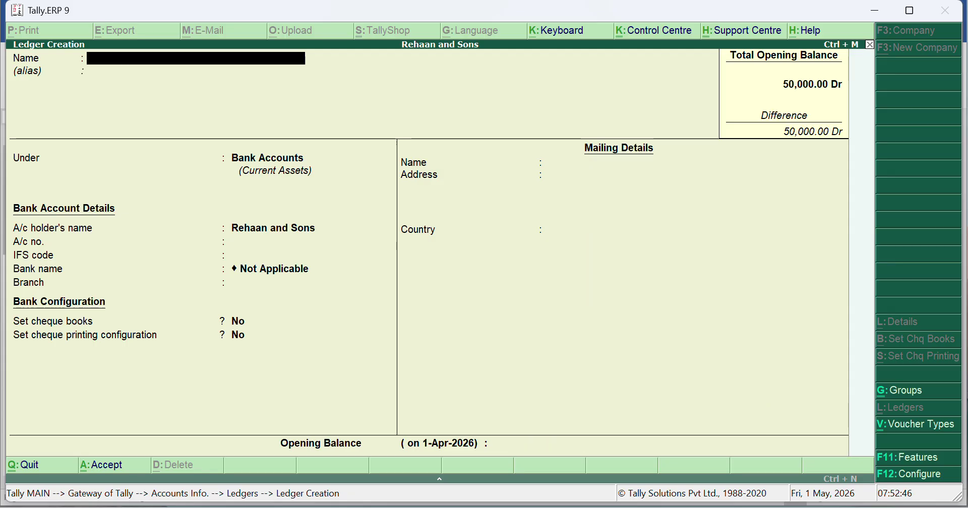
pyautogui.press('Escape')
pyautogui.press('Escape')
pyautogui.press('Escape')
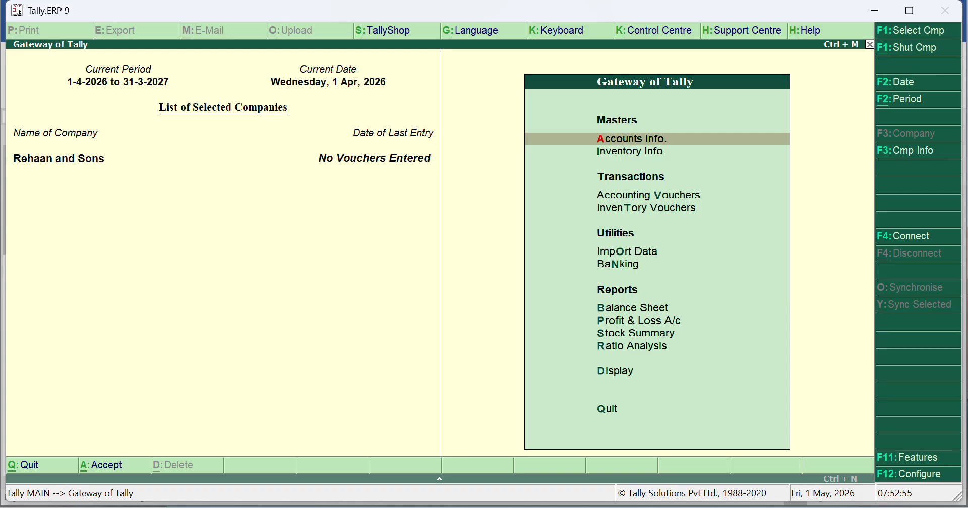
# Create a single stock group named Colgate and save it
pyautogui.press('i')
pyautogui.press('Return')
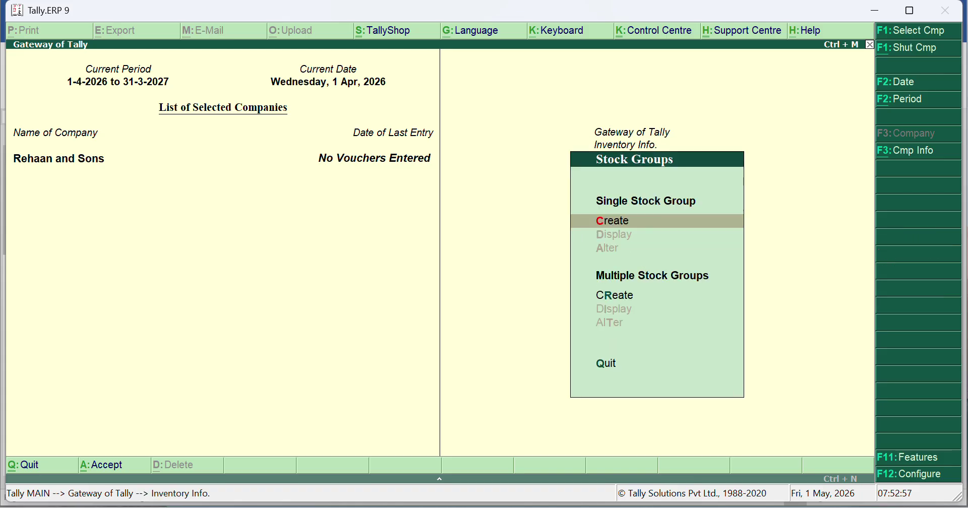
pyautogui.press('Return')
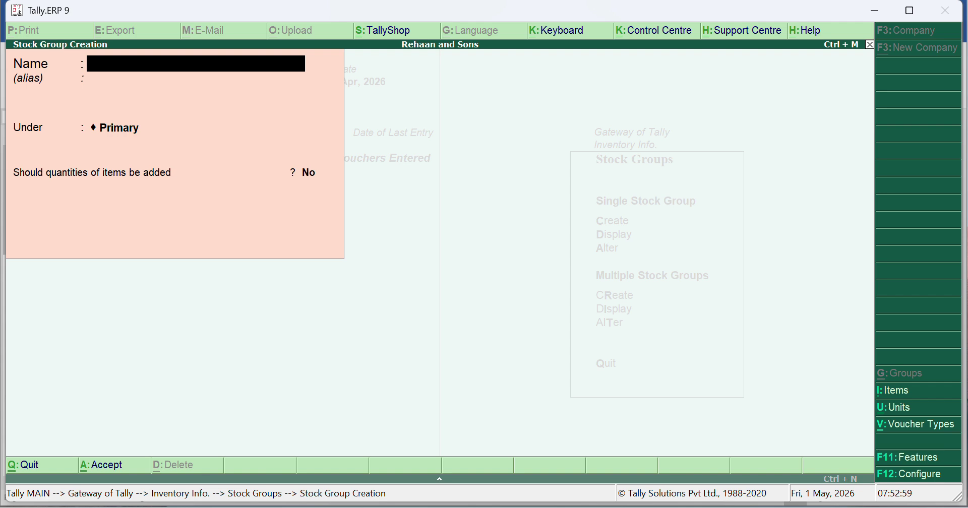
pyautogui.write('Colgate')
pyautogui.press('BackSpace')
pyautogui.press('BackSpace')
pyautogui.press('BackSpace')
pyautogui.press('BackSpace')
pyautogui.press('BackSpace')
pyautogui.press('BackSpace')
pyautogui.press('BackSpace')
# Create a second stock group named Lux, save it, and leave stock group creation
pyautogui.write('Lux')
pyautogui.press('BackSpace')
pyautogui.press('BackSpace')
pyautogui.press('BackSpace')
pyautogui.press('Escape')
pyautogui.press('Return')
pyautogui.press('Escape')
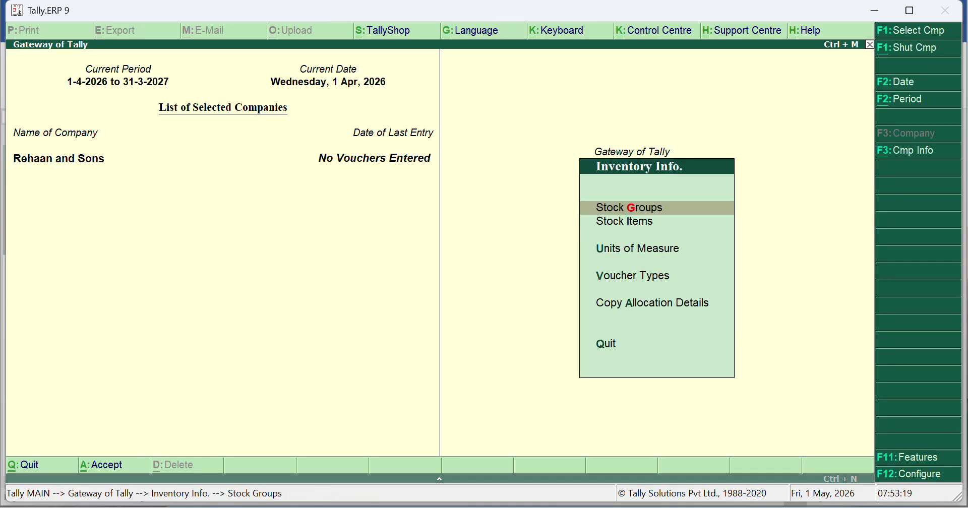
pyautogui.press('Escape')
# Create a simple unit of measure with the symbol pack and save it
pyautogui.press('Return')
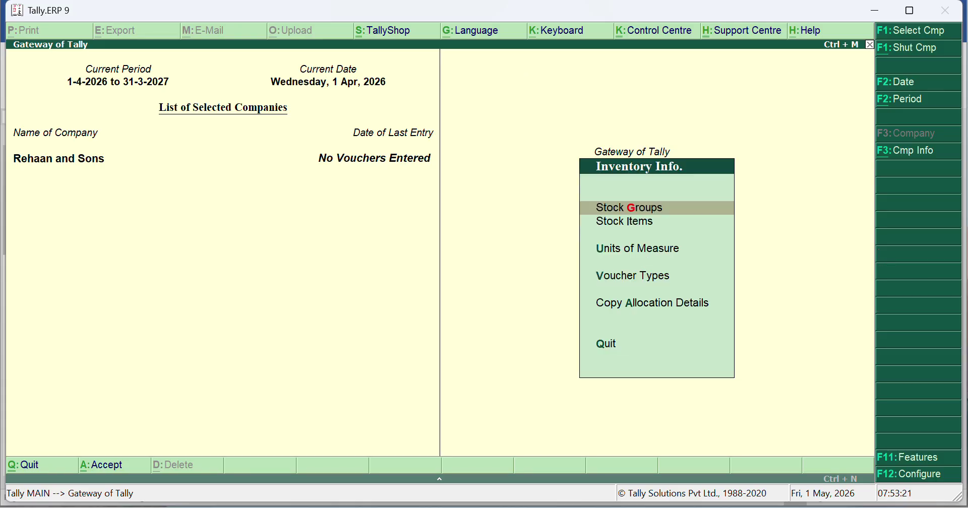
pyautogui.press('u')
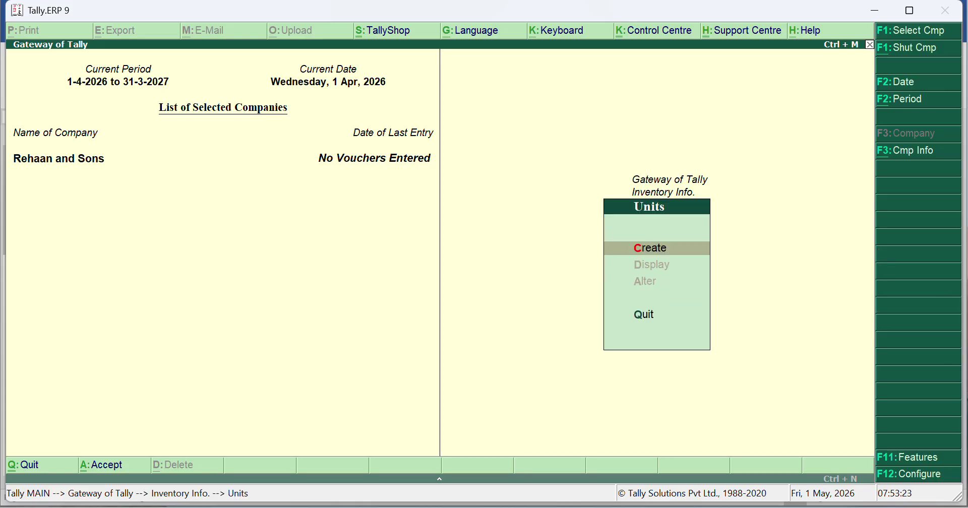
pyautogui.press('Return')
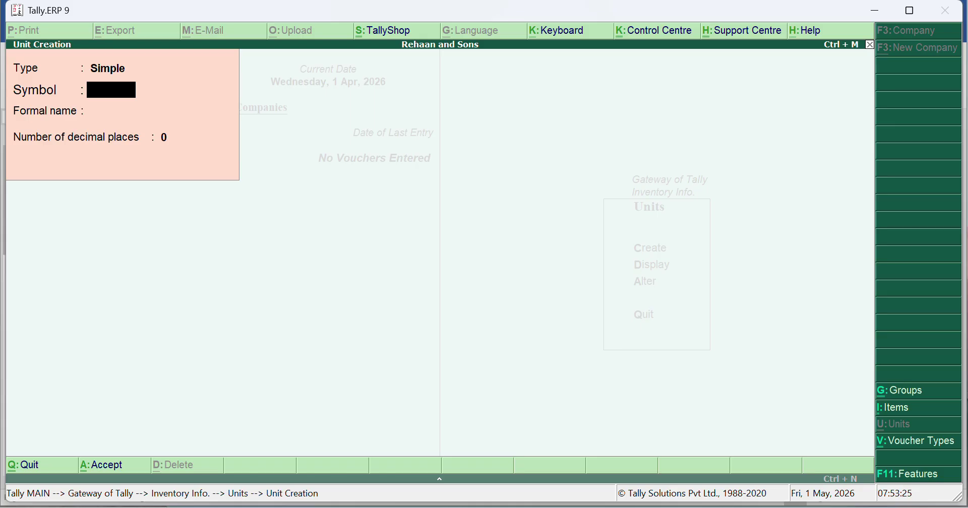
pyautogui.write('pack')
pyautogui.press('BackSpace')
pyautogui.press('BackSpace')
pyautogui.press('BackSpace')
pyautogui.press('BackSpace')
# Create another simple unit with the symbol pcs, save it, and return to the Gateway of Tally
pyautogui.write('pcs')
pyautogui.press('BackSpace')
pyautogui.press('BackSpace')
pyautogui.press('BackSpace')
pyautogui.press('Escape')
pyautogui.press('y')
pyautogui.press('Escape')
pyautogui.press('Escape')
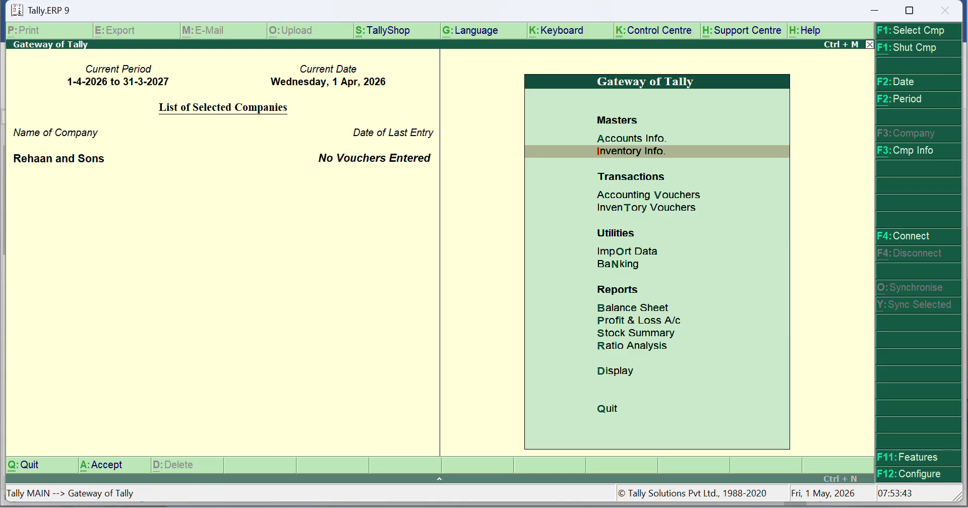
# Start a new single stock item named Colgate 10g Pack of 10 Mrp 10
pyautogui.press('Return')
pyautogui.press('i')
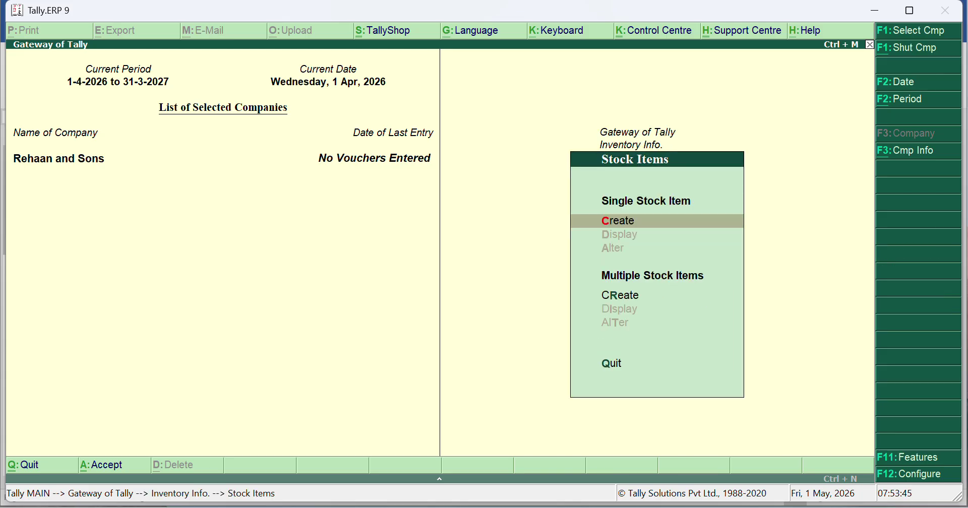
pyautogui.press('c')
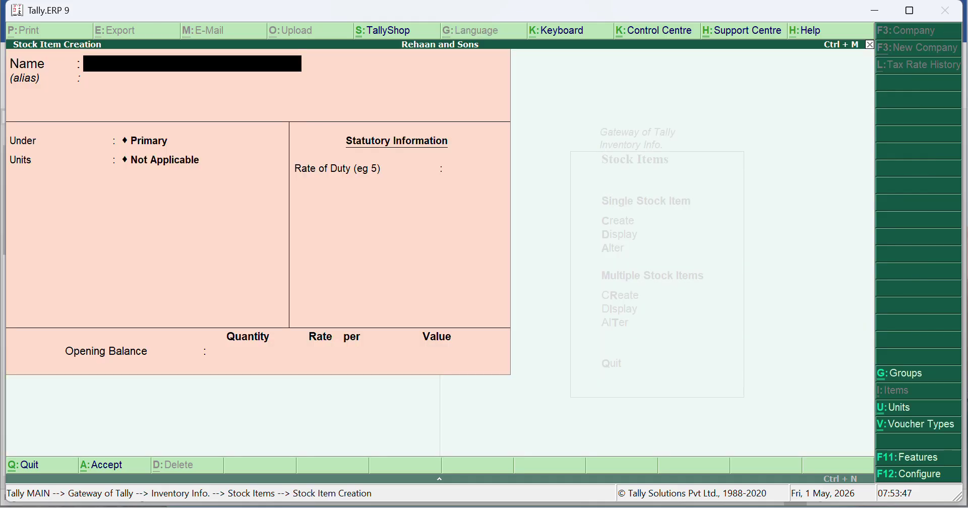
pyautogui.write('Colgate 10g')
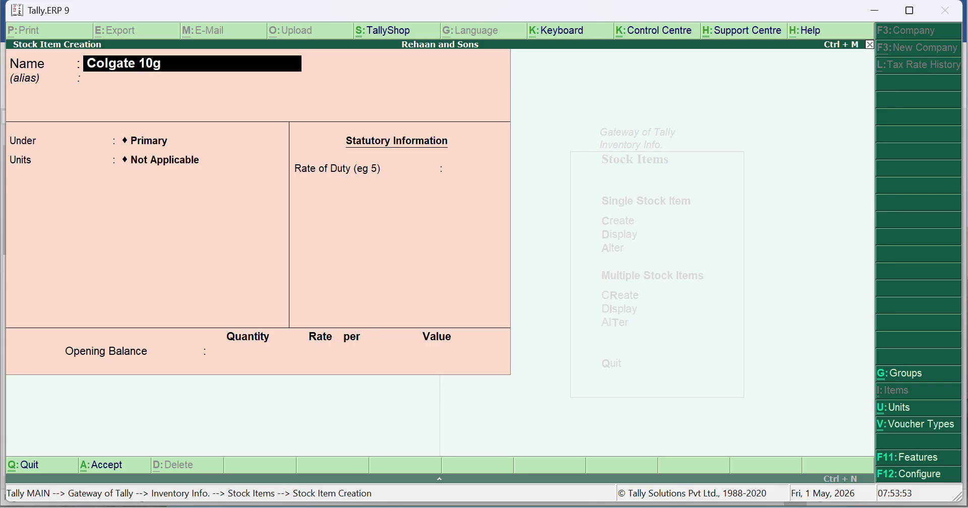
pyautogui.write(' Pack of 10 m')
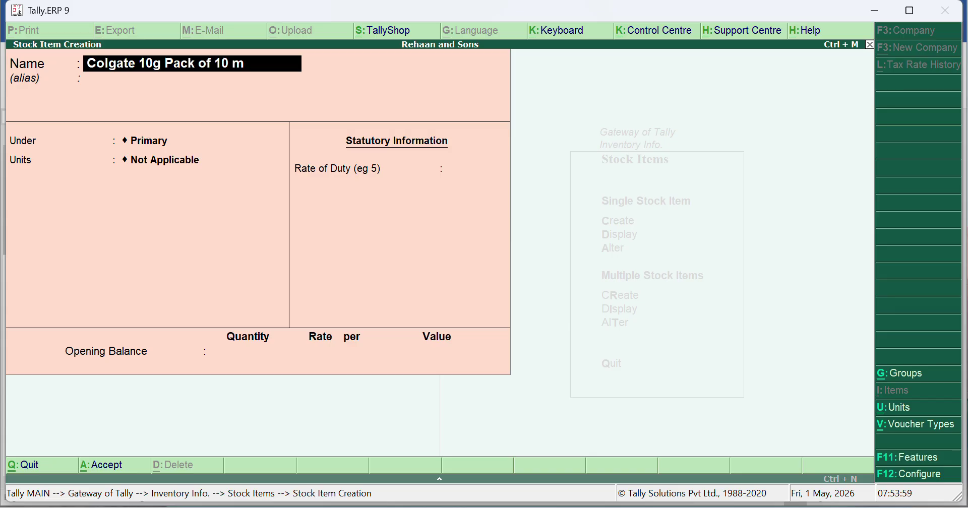
pyautogui.write('rp 10')
pyautogui.press('Return')
pyautogui.press('Return')
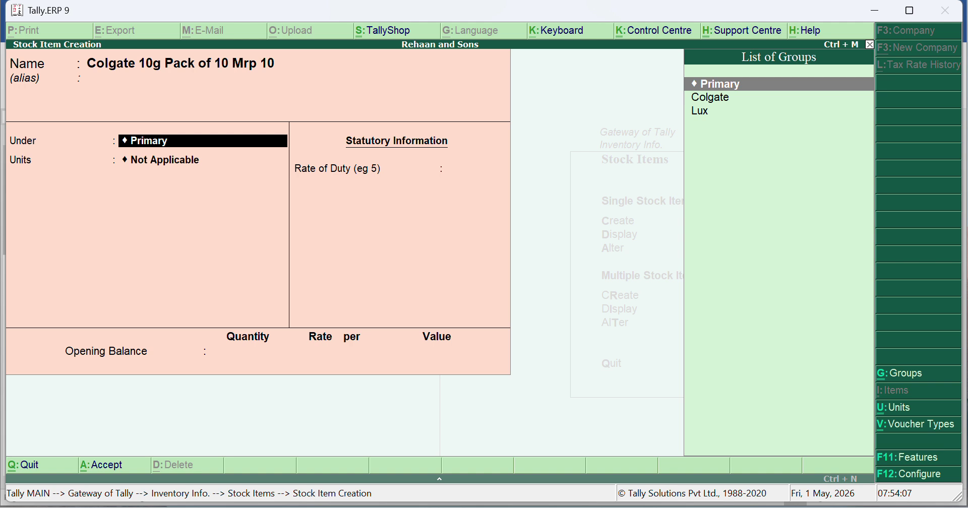
# Place the Colgate stock item under the Colgate group and set its unit to pcs
pyautogui.press('Down')
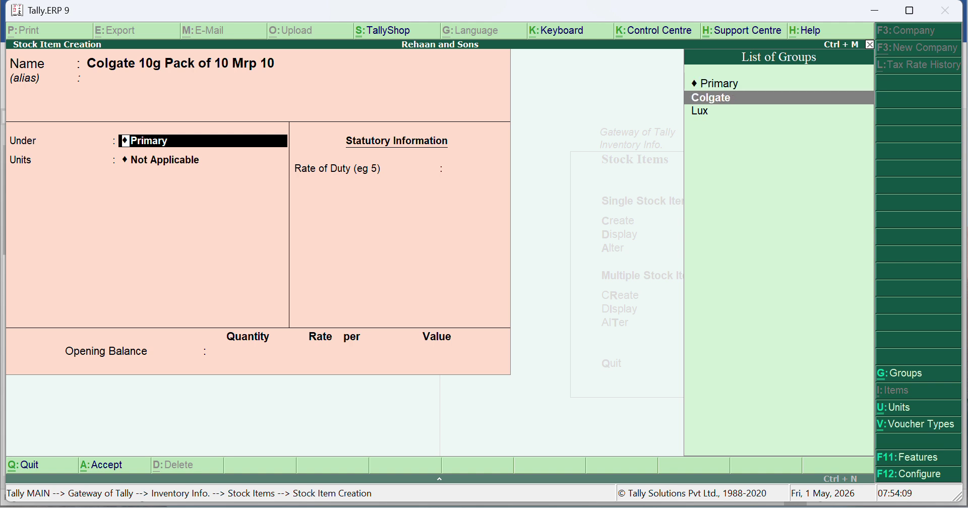
pyautogui.press('Return')
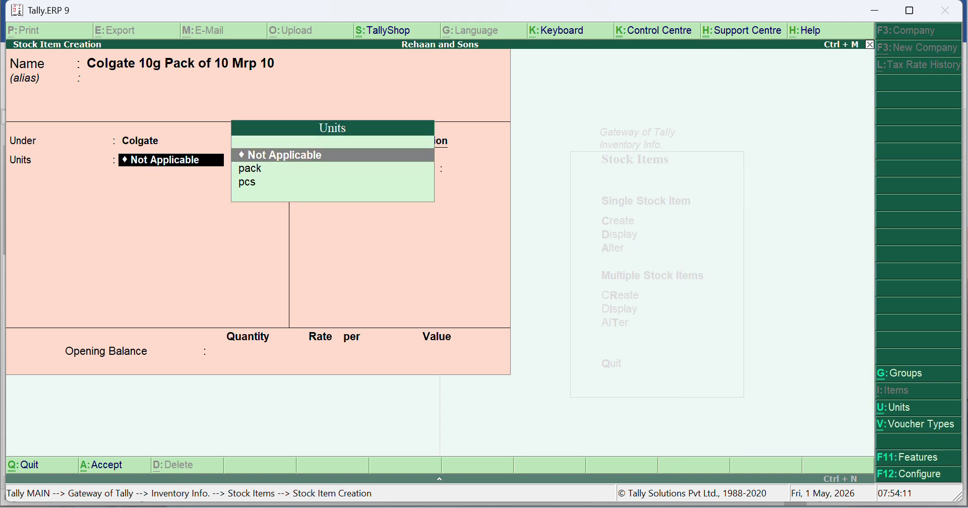
pyautogui.press('Down')
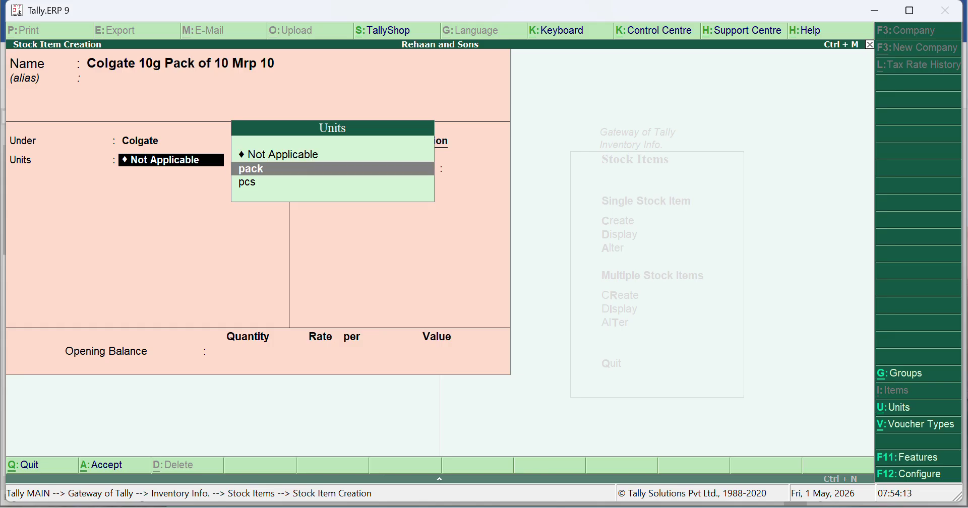
pyautogui.press('Down')
pyautogui.press('Return')
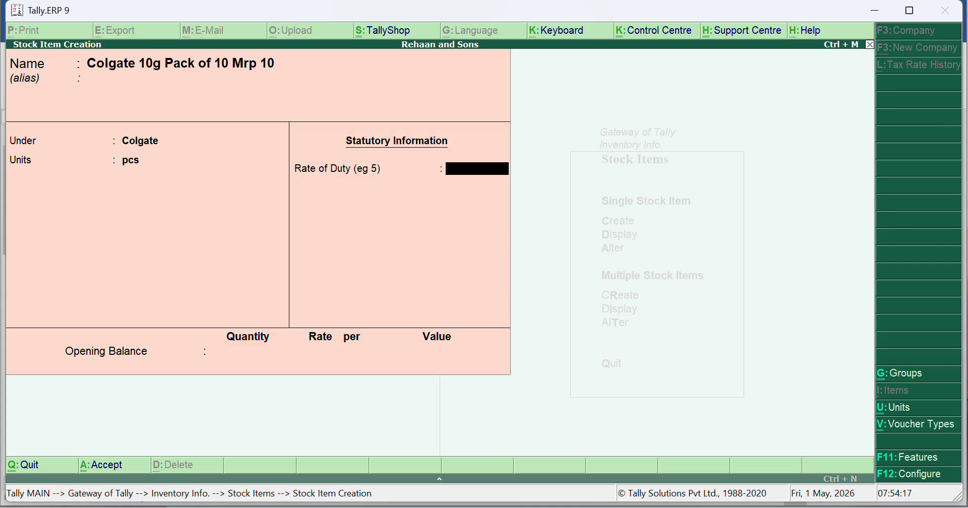
# Enable the use of alternate units in the stock item configuration and save the setting
pyautogui.press('F12')
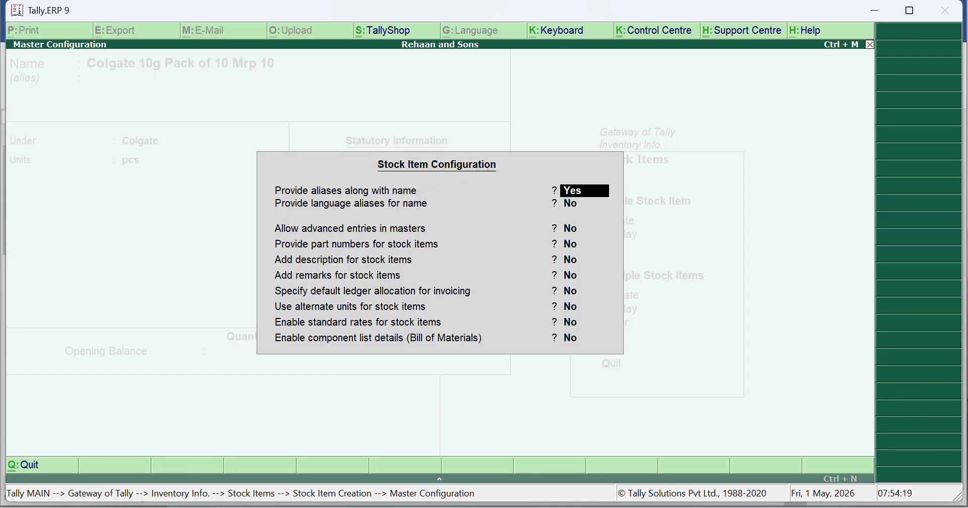
pyautogui.press('Down')
pyautogui.press('Down')
pyautogui.press('Down')
pyautogui.press('Down')
pyautogui.press('Down')
pyautogui.press('Down')
pyautogui.press('Down')
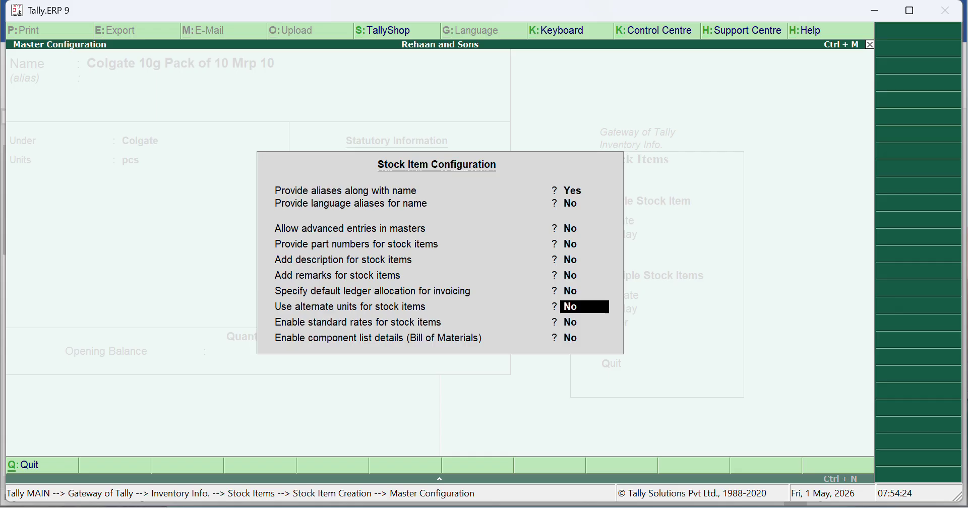
pyautogui.write('y')
pyautogui.press('Return')
pyautogui.hotkey('ctrl', 'a')
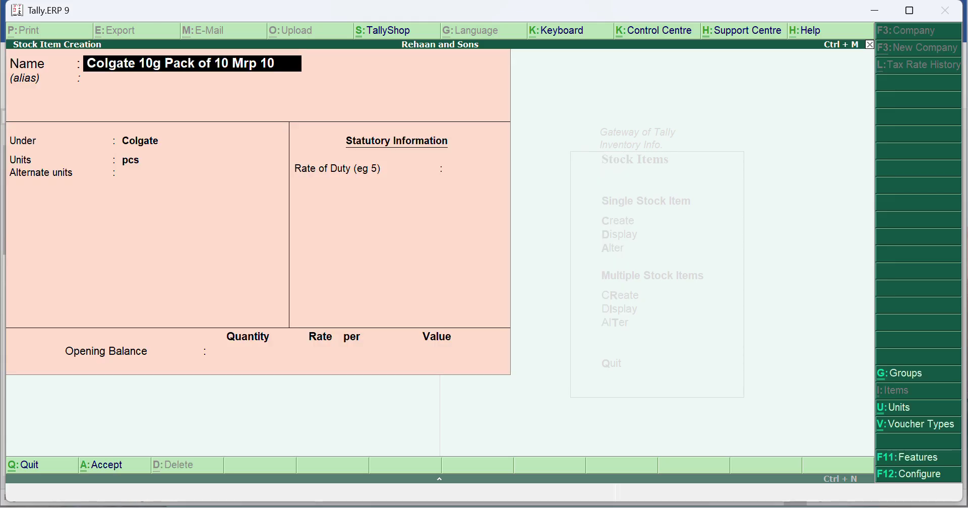
# Set the Colgate item's alternate unit to pack, with 1 pack equal to 10 pcs, and save the item
pyautogui.press('Return')
pyautogui.press('Return')
pyautogui.press('Return')
pyautogui.press('Return')
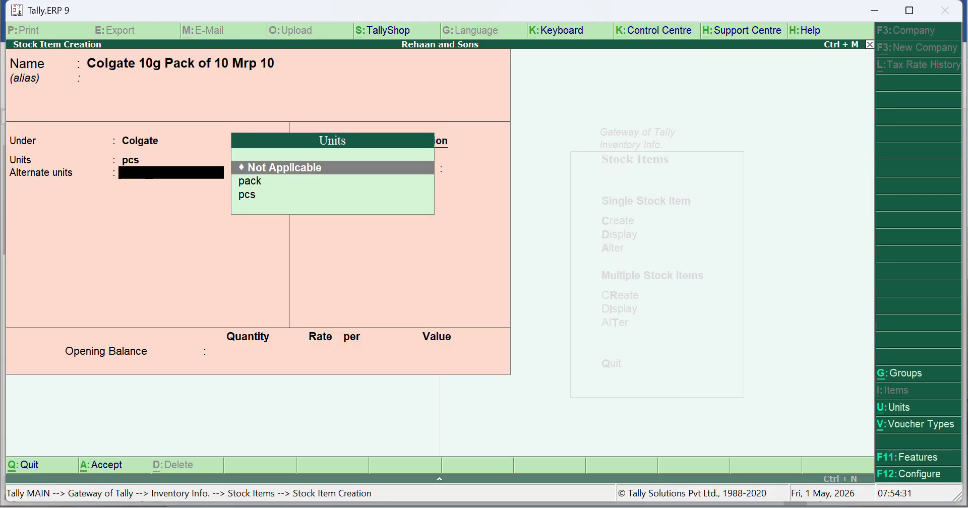
pyautogui.press('Down')
pyautogui.press('Return')
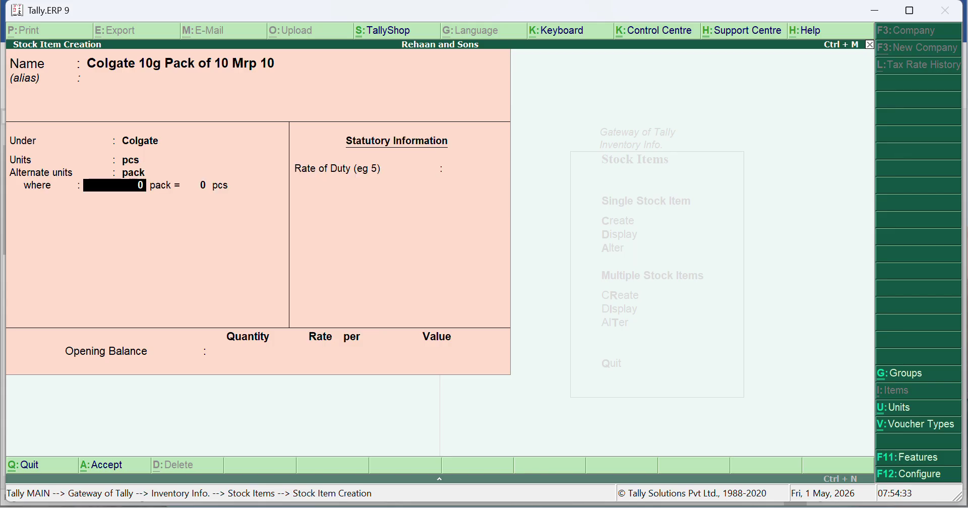
pyautogui.write('1')
pyautogui.press('Return')
pyautogui.write('10')
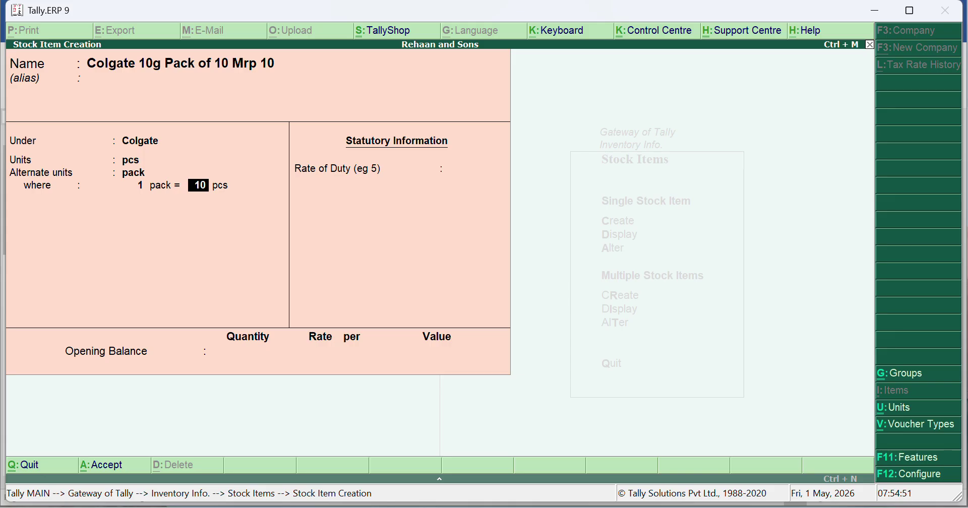
pyautogui.hotkey('ctrl', 'a')
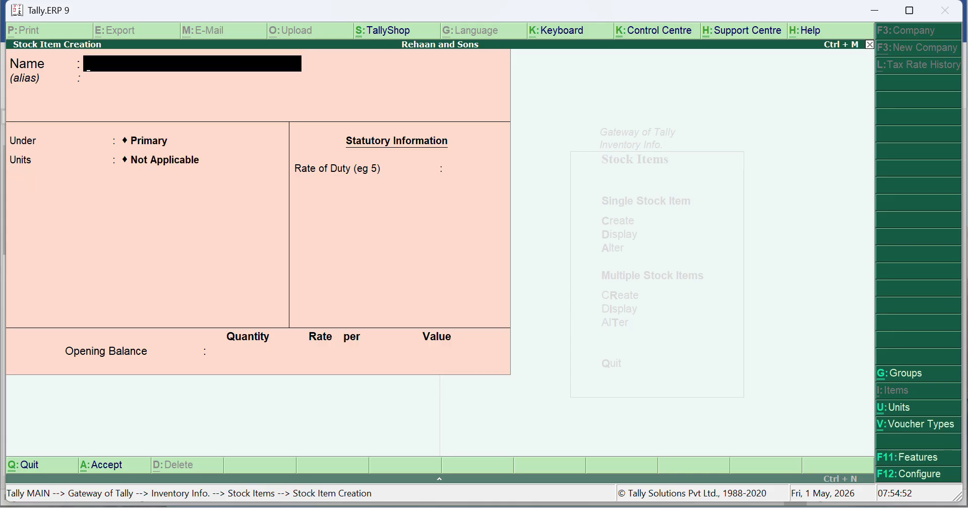
# Start a stock item named Lux Soap Pack of 5 under the Lux group with pcs as its unit
pyautogui.write('Lux Soap  Pac')
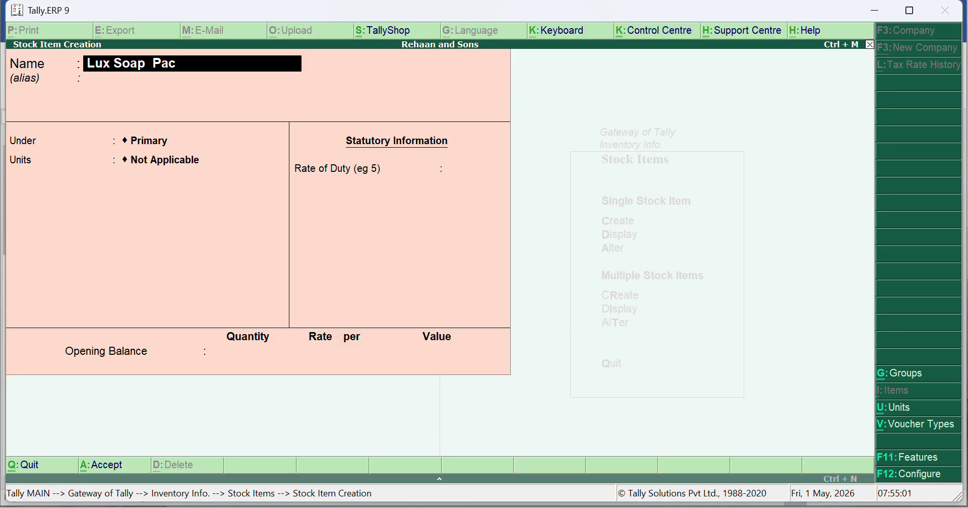
pyautogui.write('k of 5')
pyautogui.press('Return')
pyautogui.press('Return')
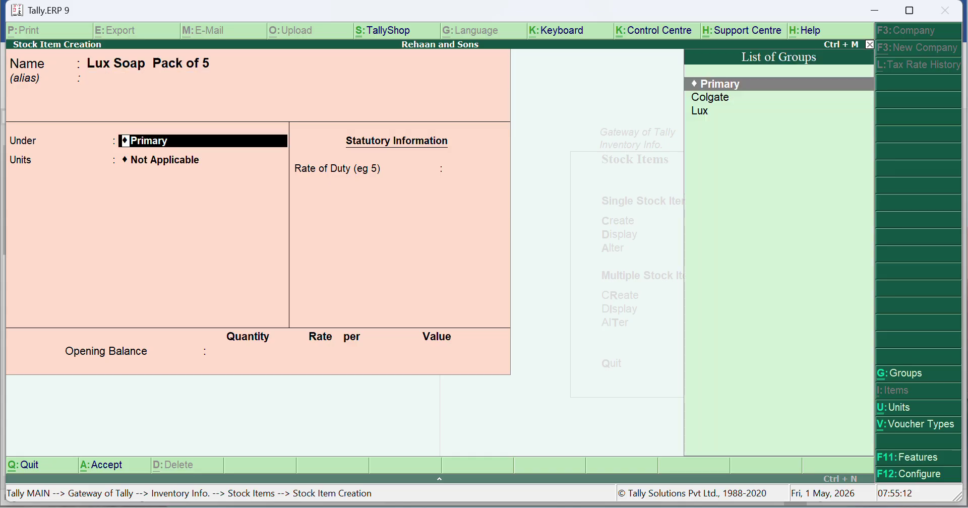
pyautogui.press('Down')
pyautogui.press('Down')
pyautogui.press('Return')
pyautogui.press('Down')
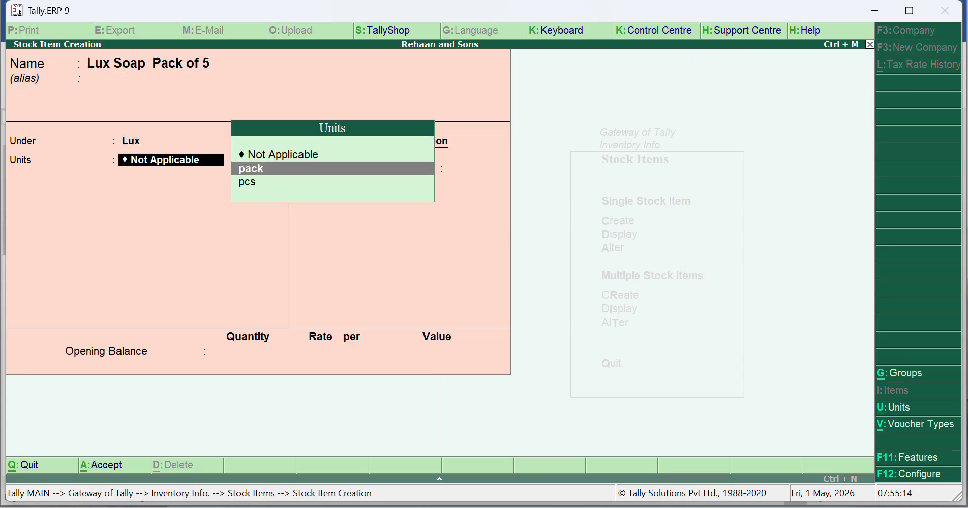
pyautogui.press('Down')
pyautogui.press('Return')
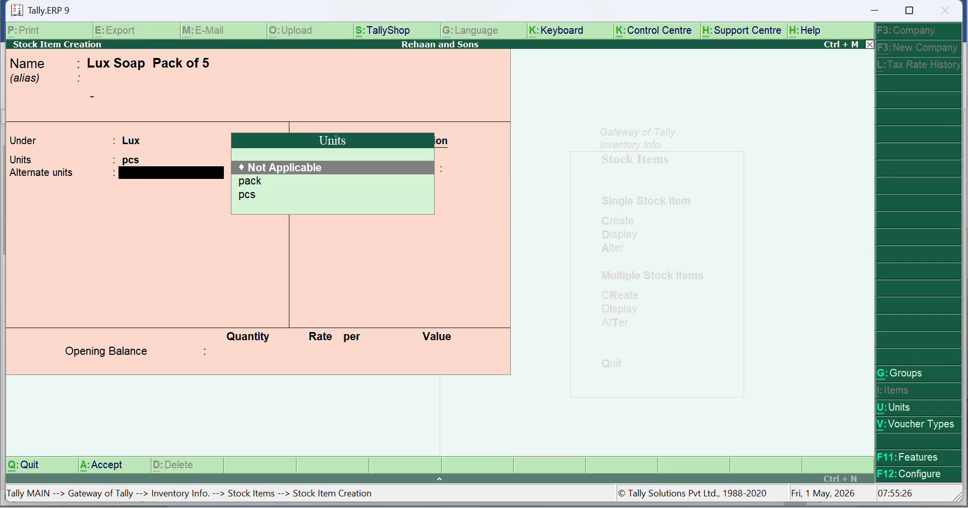
# Create a new unit with the symbol box and use it as the Lux Soap item's alternate unit
pyautogui.hotkey('alt', 'c')
pyautogui.write('box')
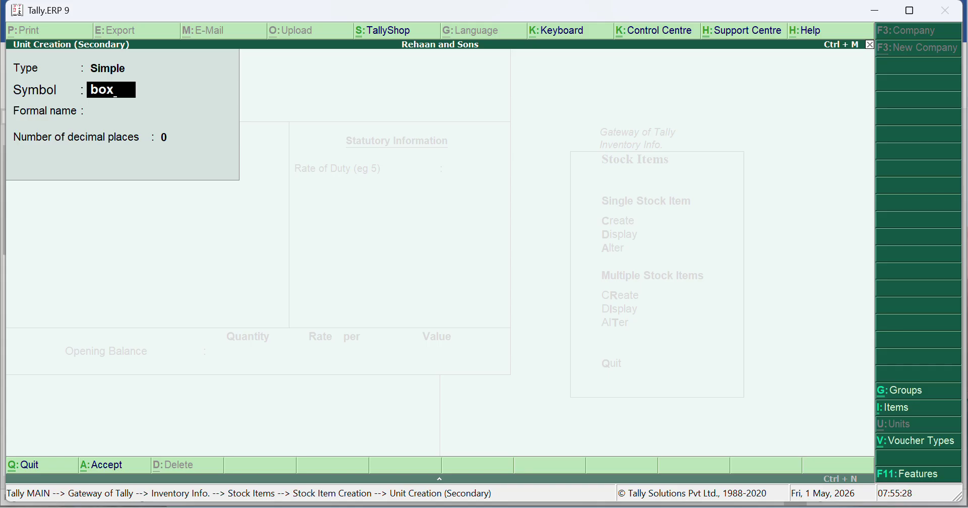
pyautogui.press('Return')
pyautogui.press('Return')
pyautogui.press('Return')
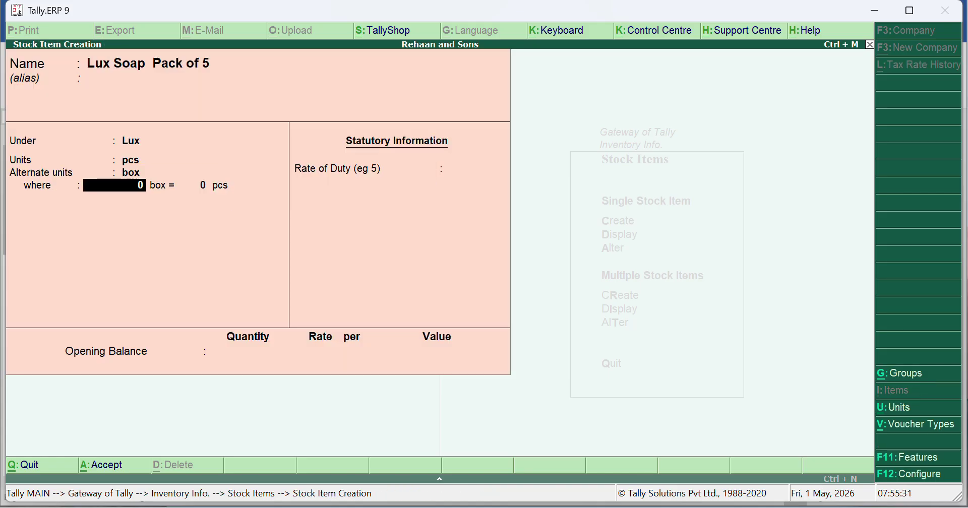
# Set the Lux Soap item's unit conversion to 1 box equal to 5 pcs
pyautogui.write('1')
pyautogui.press('Return')
pyautogui.write('5')
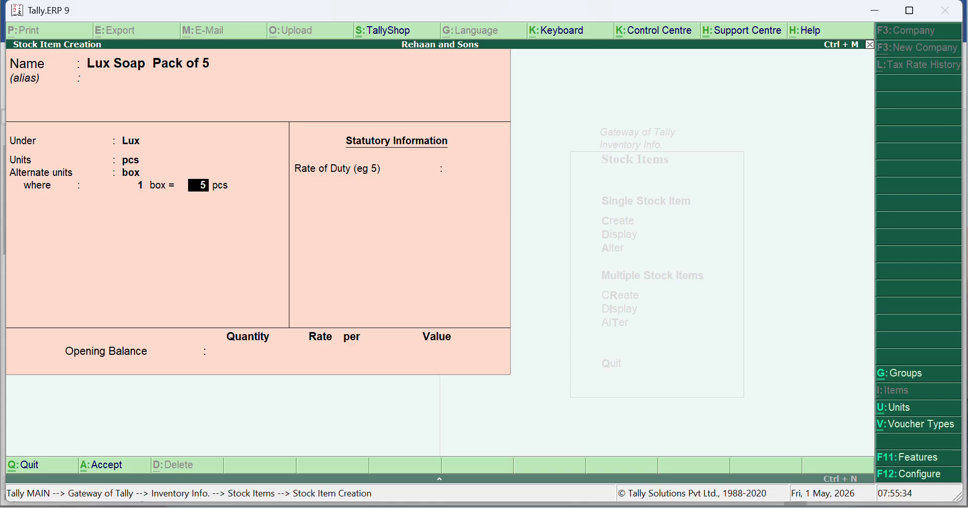
pyautogui.press('Return')
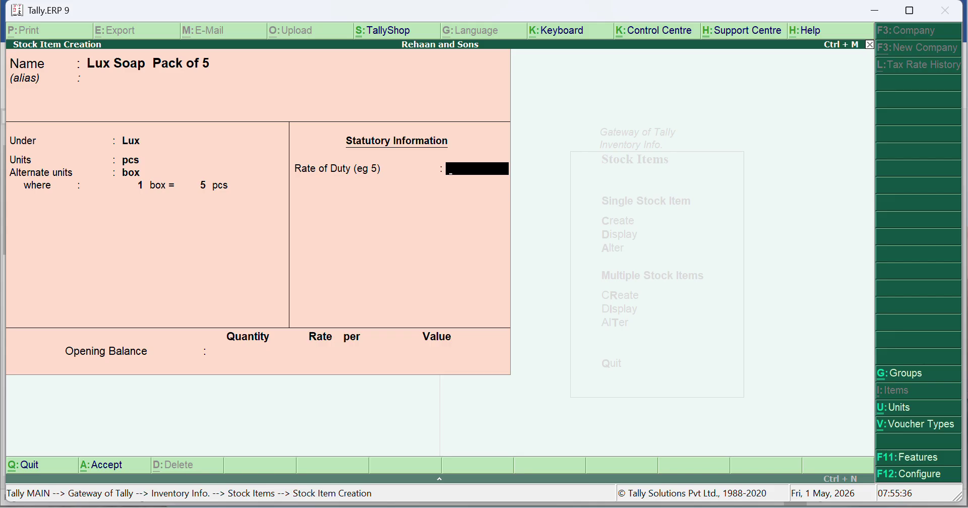
# Save the Lux Soap Pack of 5 stock item and return to the Gateway of Tally
pyautogui.hotkey('ctrl', 'a')
pyautogui.press('Escape')
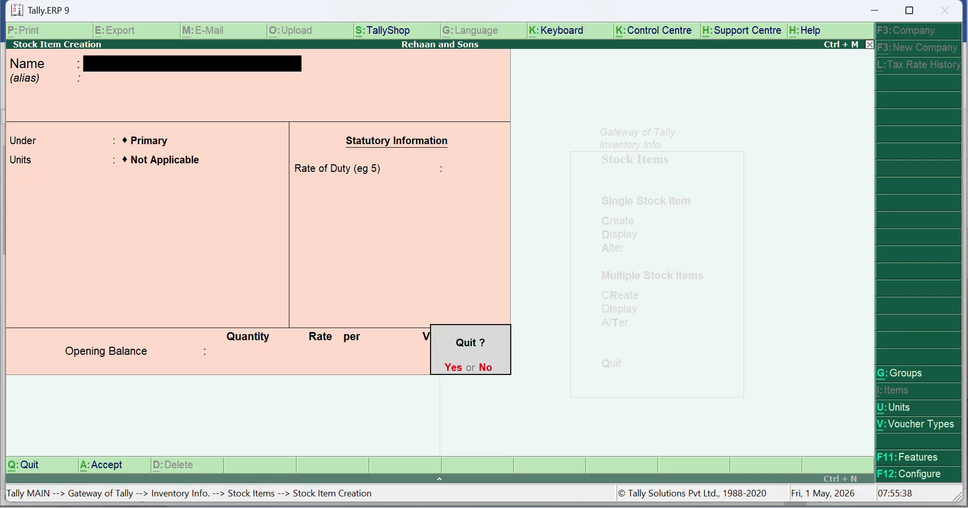
pyautogui.press('Return')
pyautogui.press('Escape')
pyautogui.press('Escape')
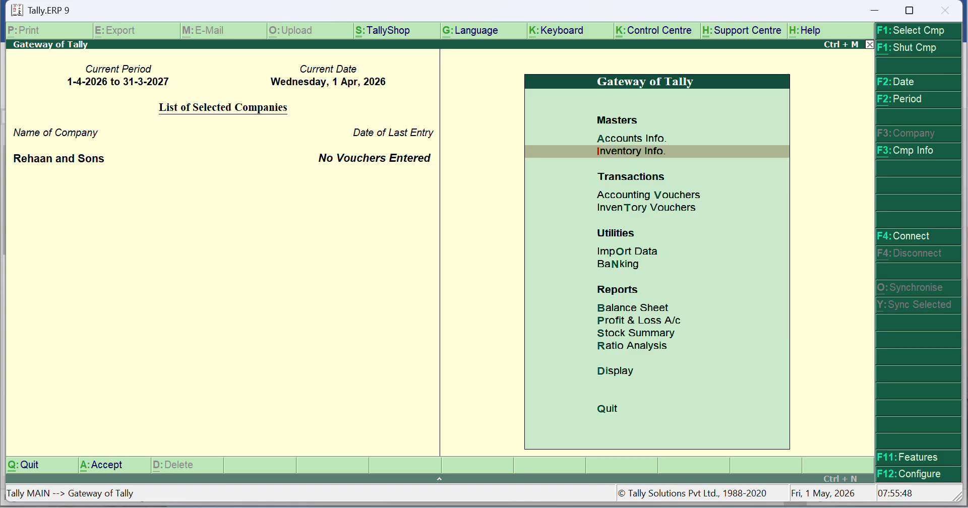
# Start a purchase voucher with supplier invoice number Bill No 101 dated 1-Apr-2026
pyautogui.press('v')
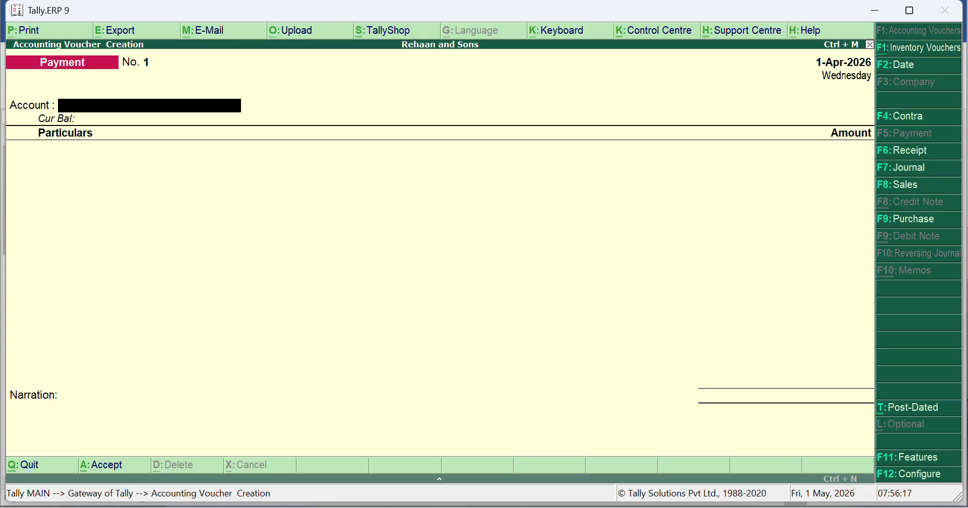
pyautogui.press('F9')
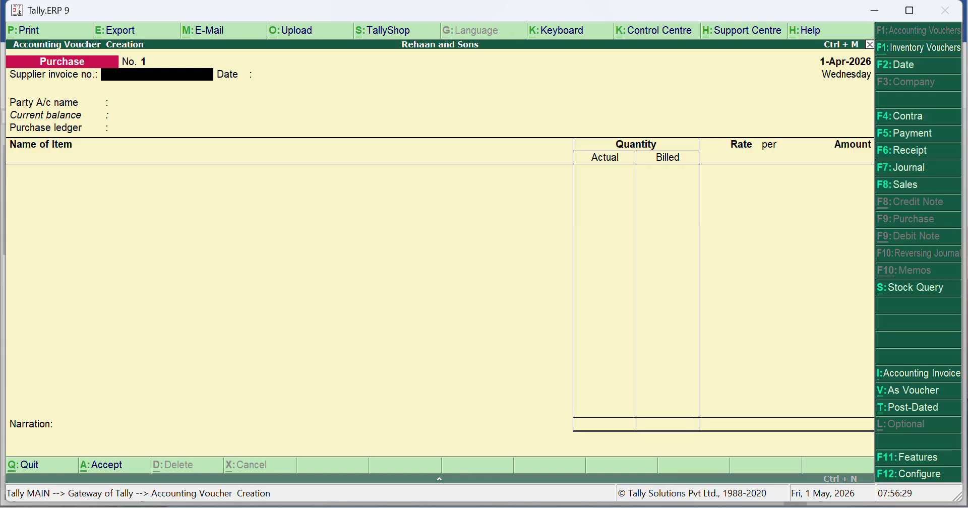
pyautogui.write('Bill No 101')
pyautogui.press('Return')
pyautogui.press('Return')
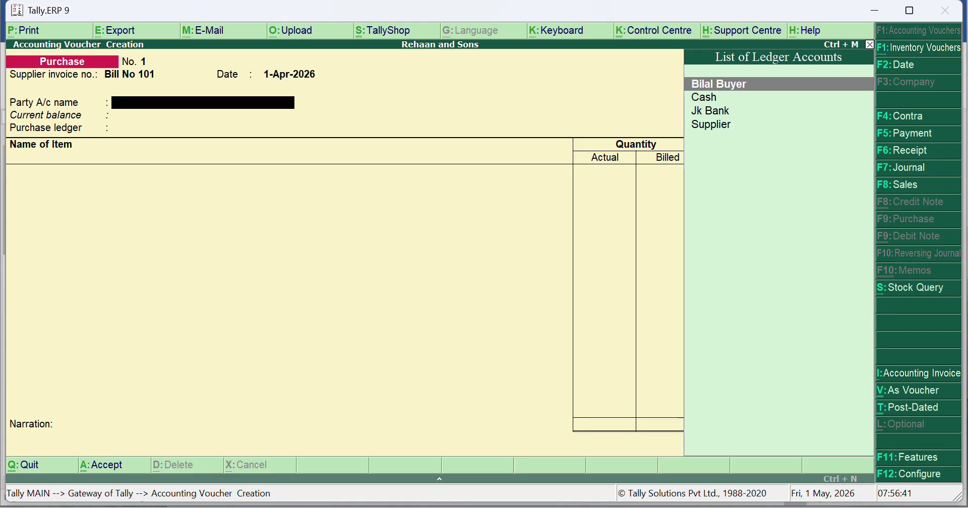
# Choose Supplier as the party account, accept its party details with state Jammu & Kashmir, and set Purchase' as the purchase ledger
pyautogui.press('Down')
pyautogui.press('Down')
pyautogui.press('Down')
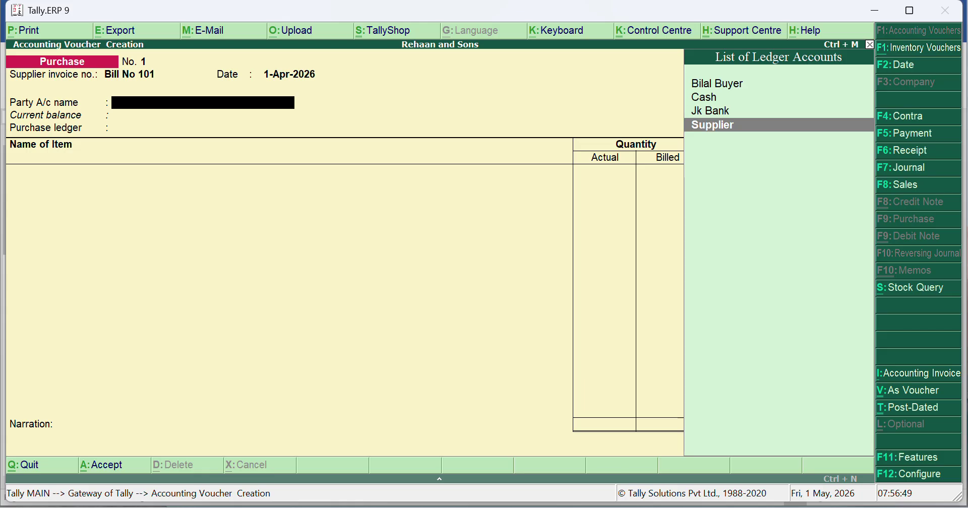
pyautogui.press('Return')
pyautogui.press('Return')
pyautogui.press('Return')
pyautogui.press('Return')
pyautogui.press('Return')
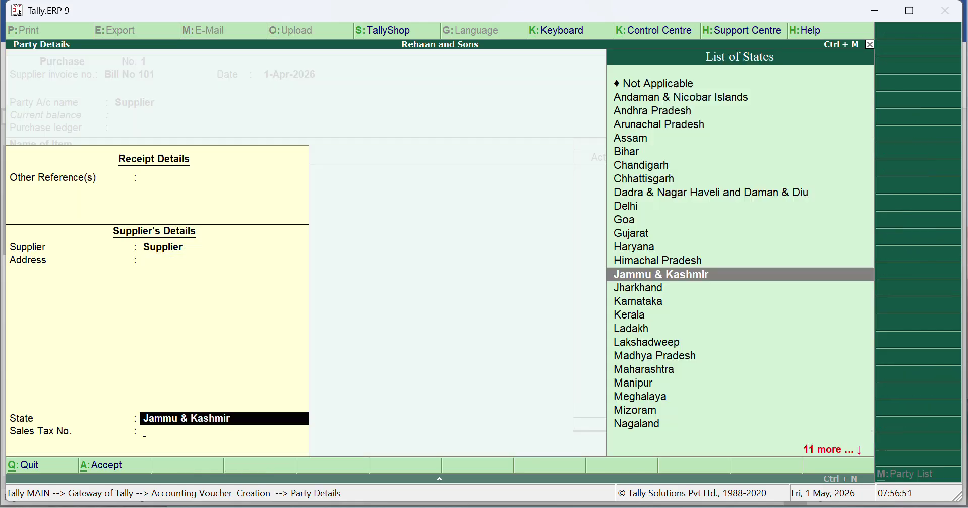
pyautogui.press('Return')
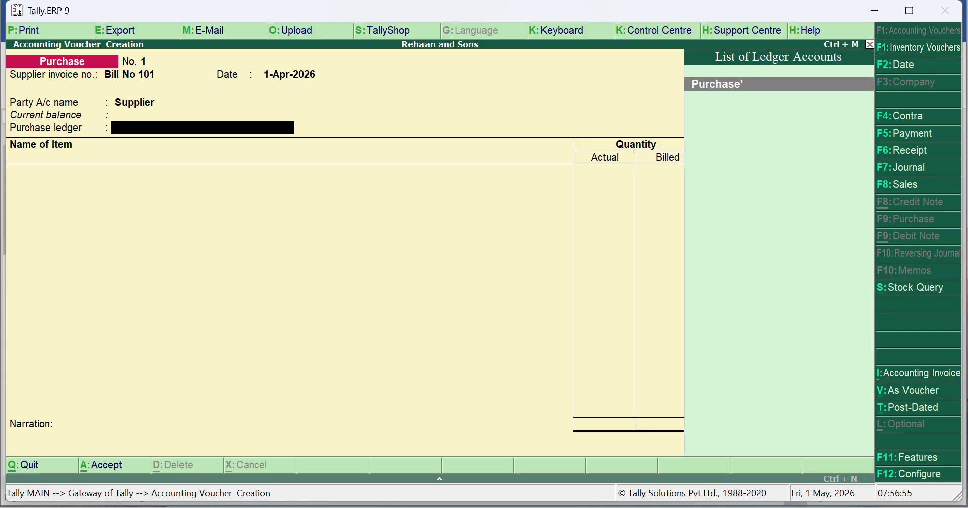
pyautogui.press('Return')
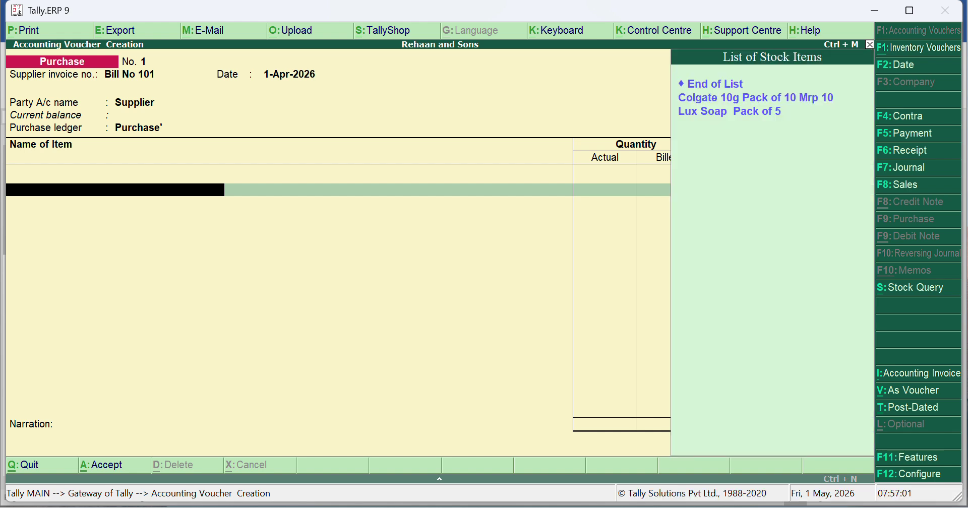
# Add Colgate 10g Pack of 10 Mrp 10 to the purchase with an actual quantity of 50 pack
pyautogui.press('Down')
pyautogui.press('Return')
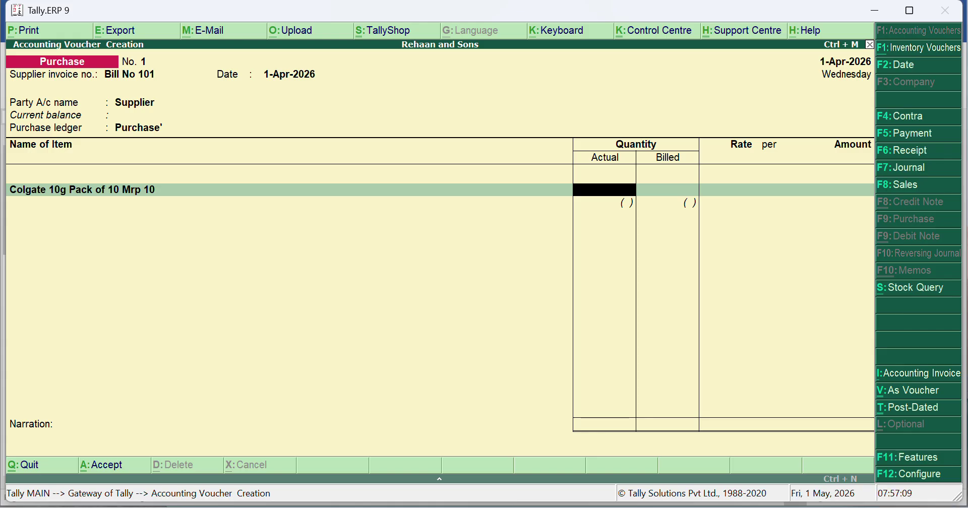
pyautogui.write('500')
pyautogui.press('BackSpace')
pyautogui.write('pa')
pyautogui.press('Return')
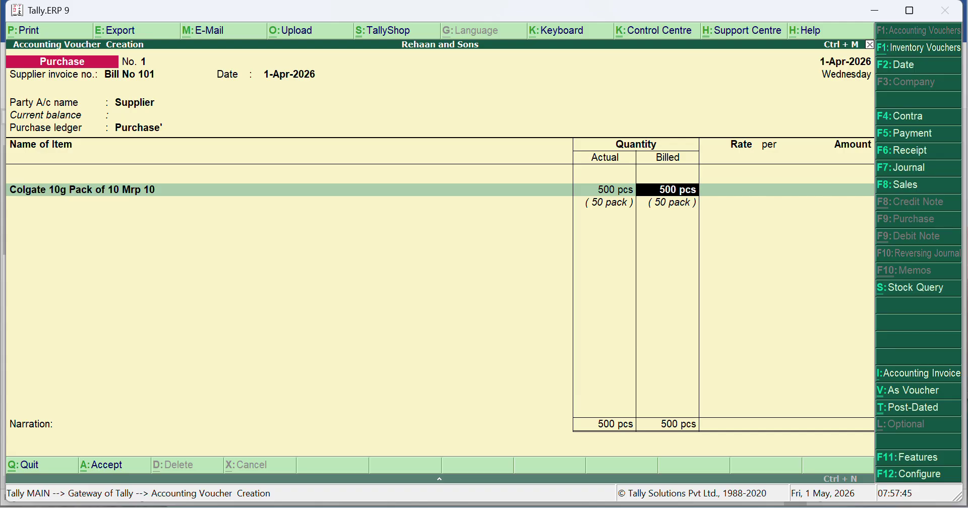
# Set the Colgate line's billed quantity to 400 pcs and its rate to 5.50
pyautogui.write('40')
pyautogui.write('0')
pyautogui.press('Return')
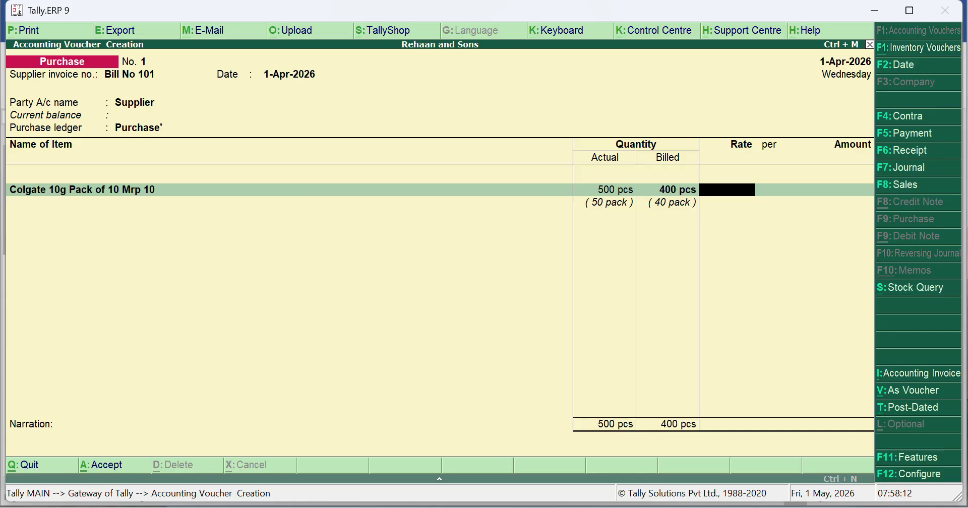
pyautogui.write('5.50')
pyautogui.press('Return')
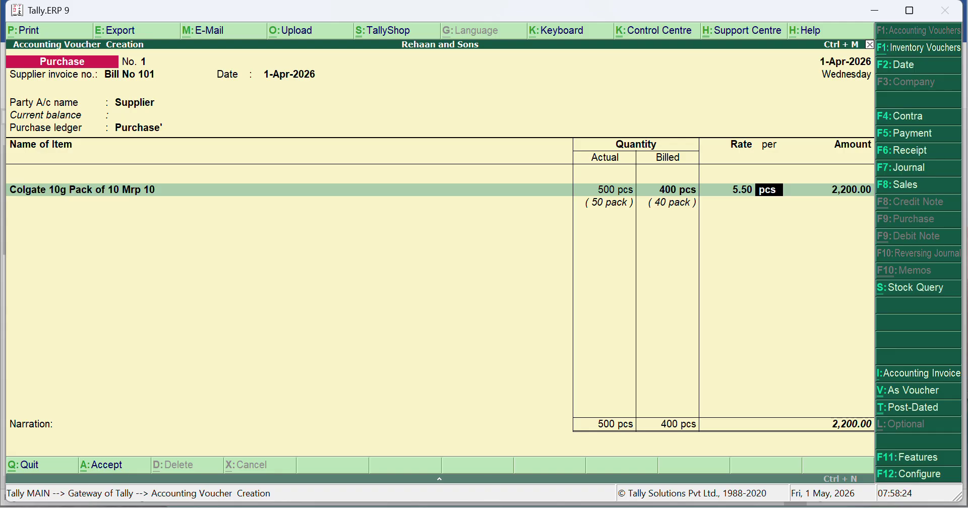
# Switch to Excel 2016, create a blank workbook and select cell H7
pyautogui.press('super')
pyautogui.press('super')
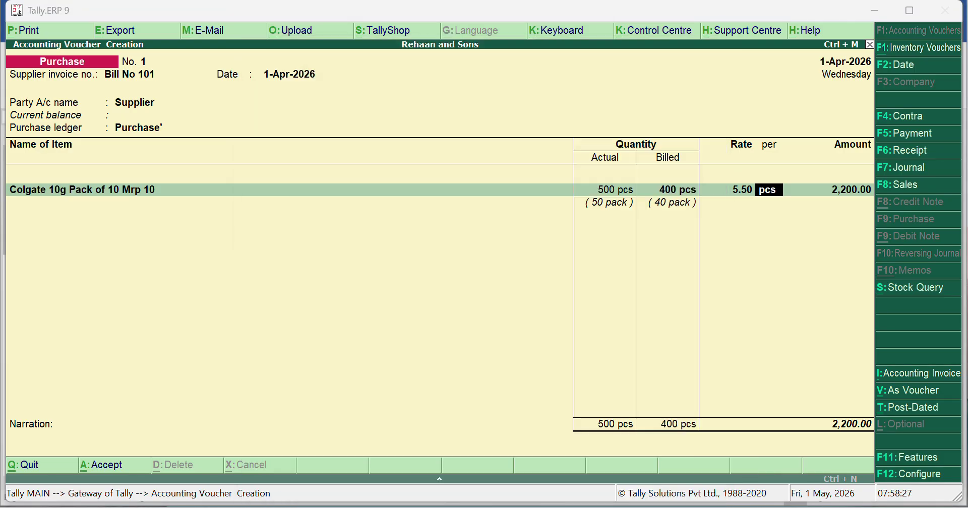
pyautogui.press('super')
pyautogui.write('excel 2016')
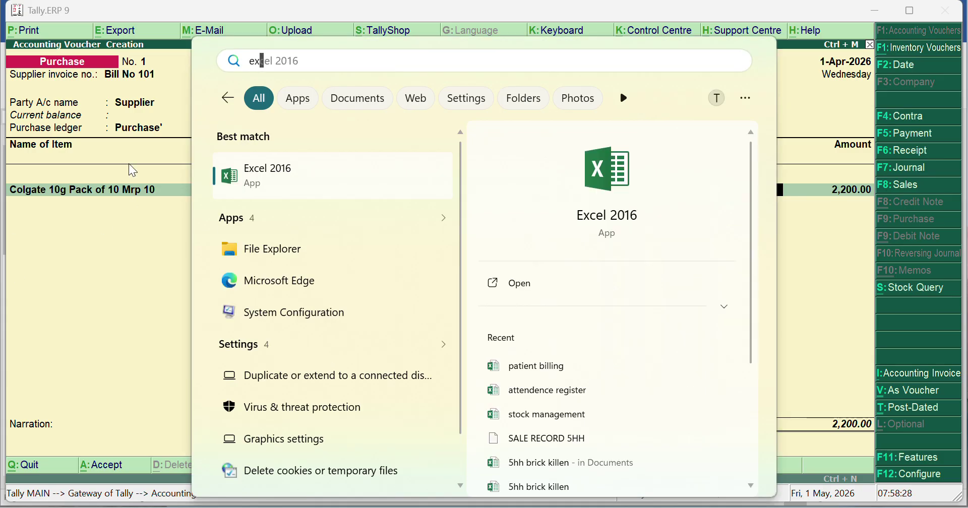
pyautogui.click(309, 180)
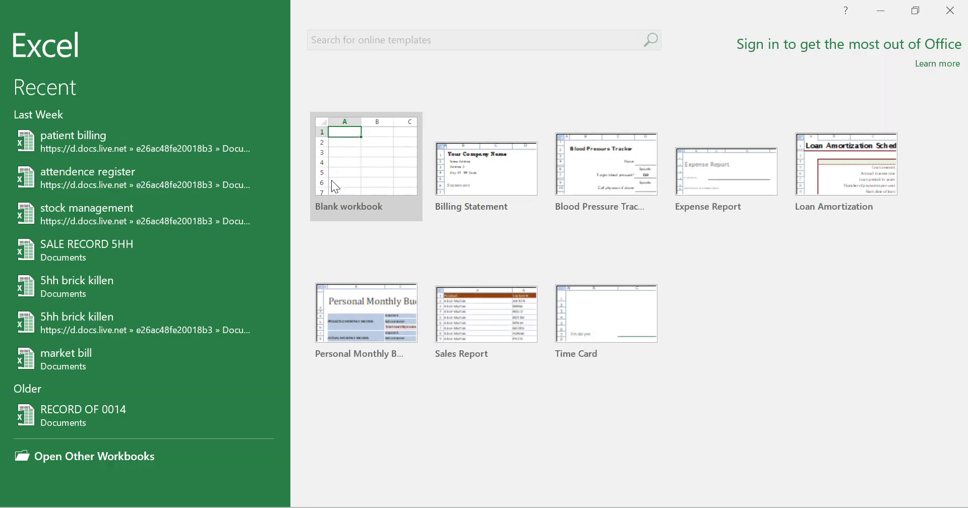
pyautogui.click(346, 173)
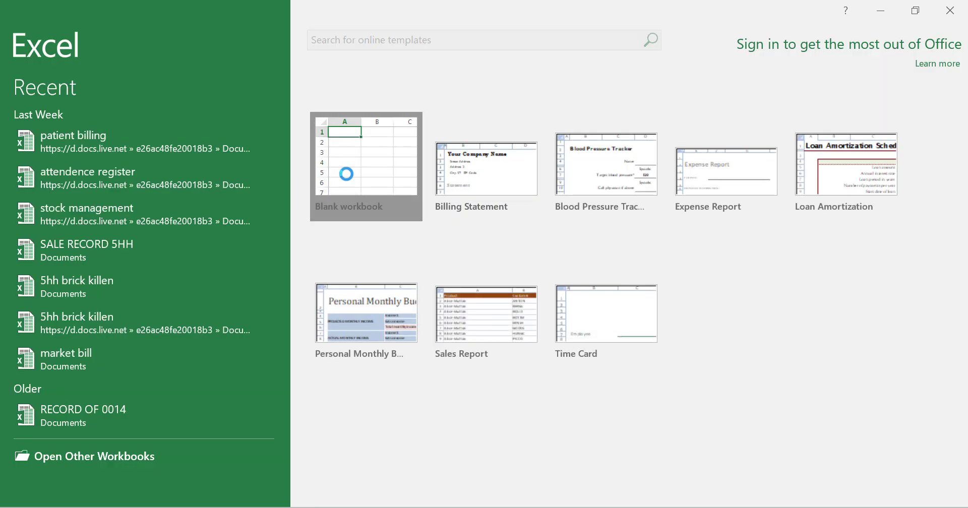
pyautogui.scroll(3, 405, 280)
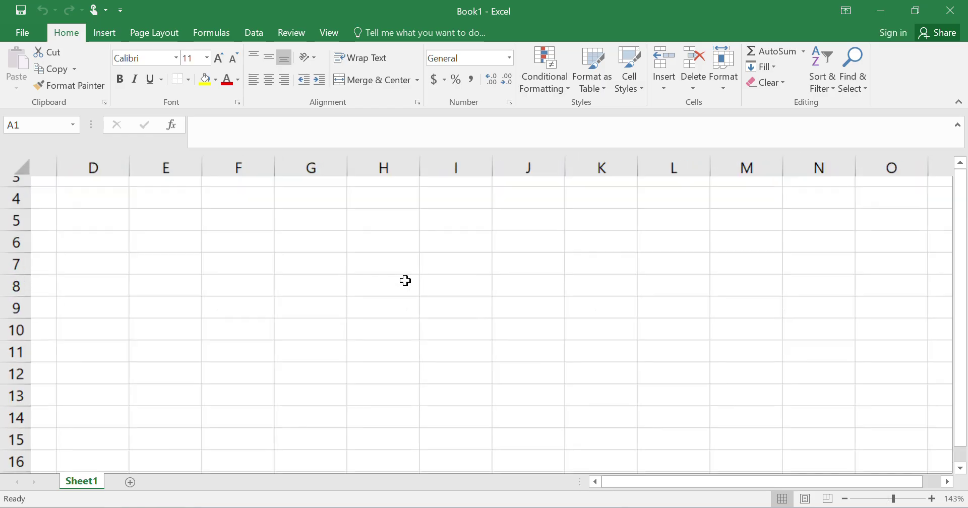
pyautogui.scroll(3, 405, 281)
pyautogui.click(405, 281)
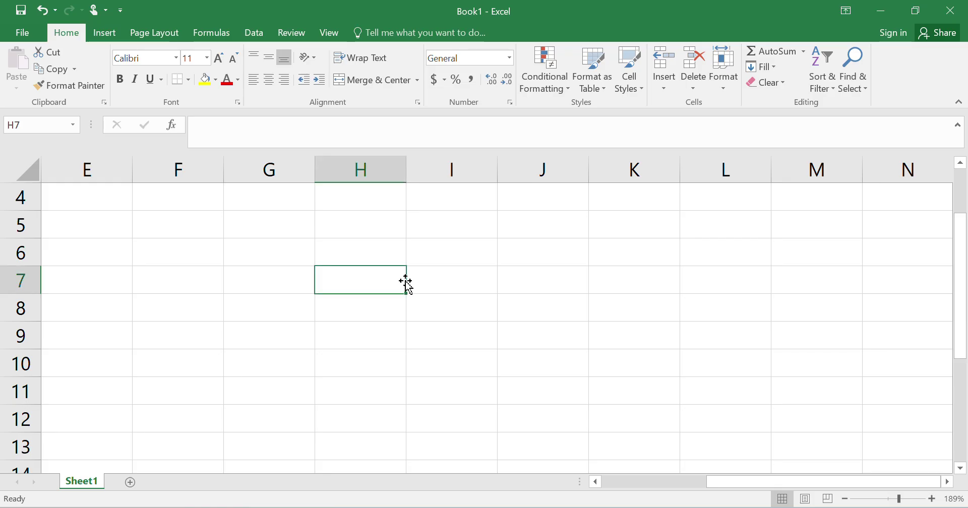
pyautogui.write('=400')
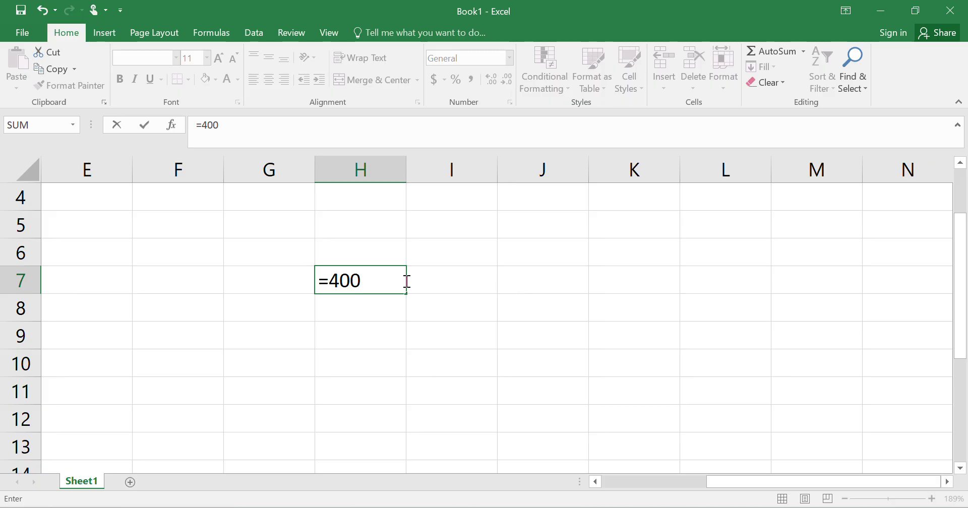
pyautogui.press('BackSpace')
pyautogui.press('BackSpace')
pyautogui.press('BackSpace')
pyautogui.press('BackSpace')
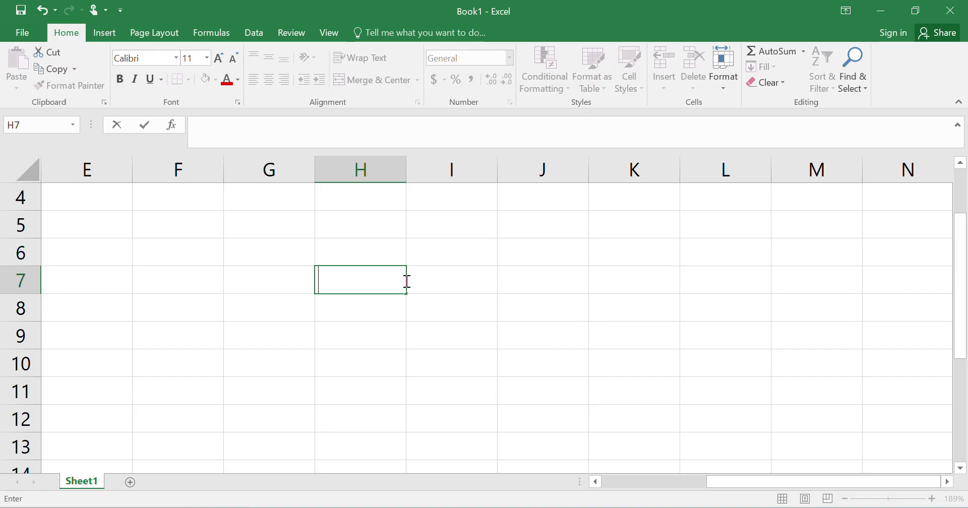
# Enter the formula =PRODUCT(400,5.50) in cell H7 to check the Colgate amount
pyautogui.write('=prod')
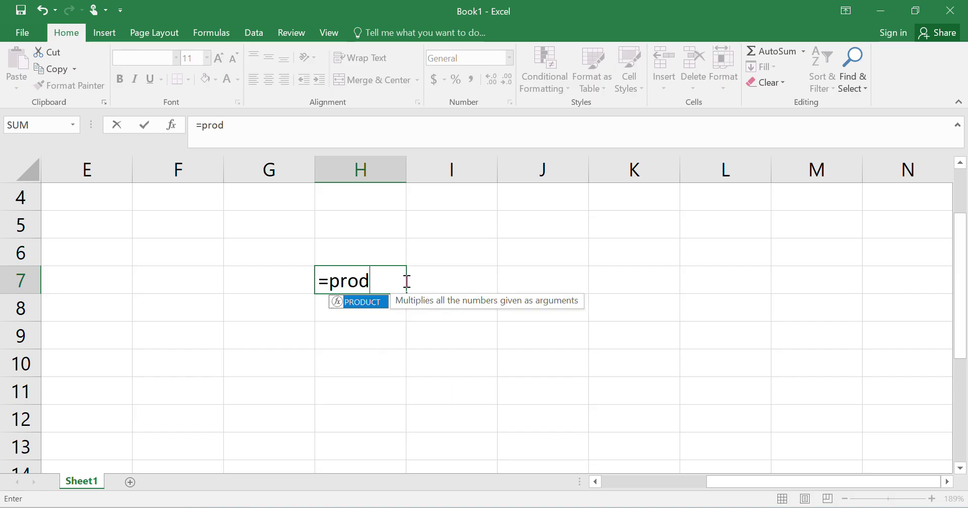
pyautogui.press('Tab')
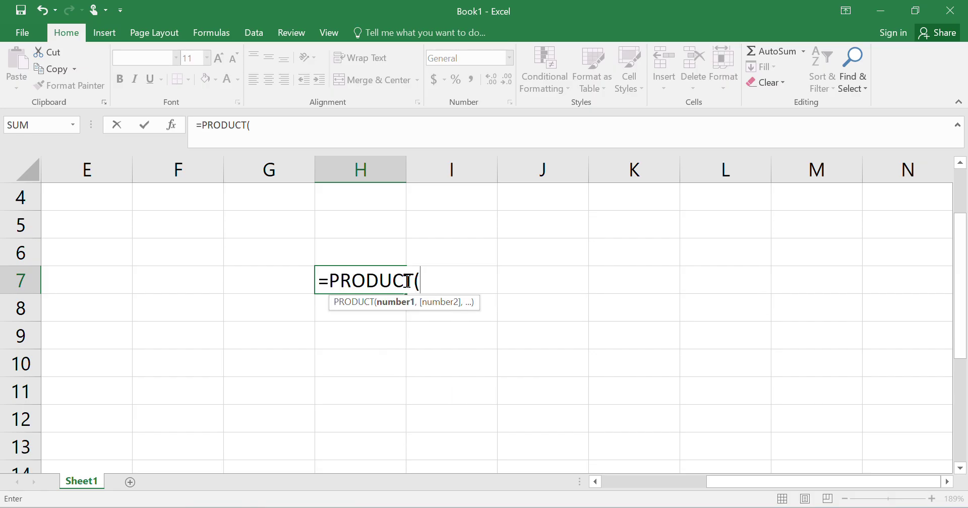
pyautogui.write('400,')
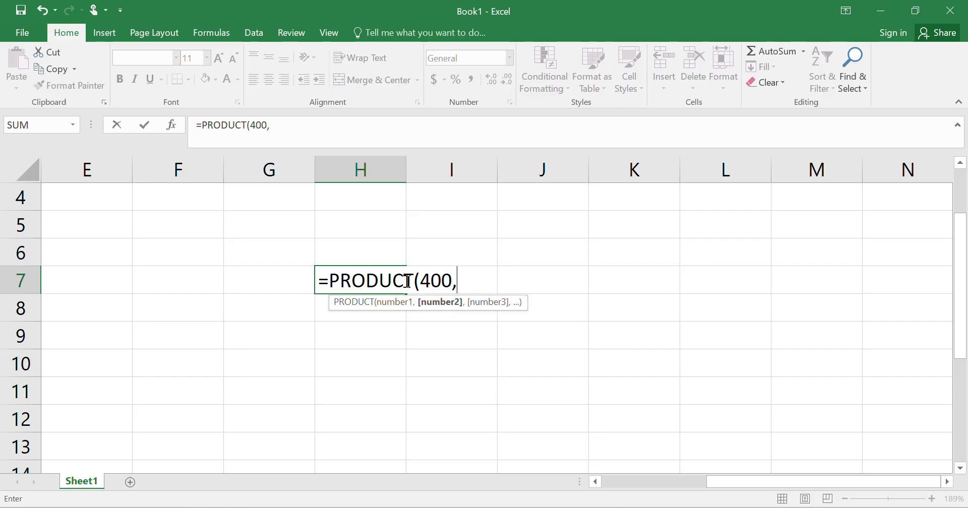
pyautogui.write('5,')
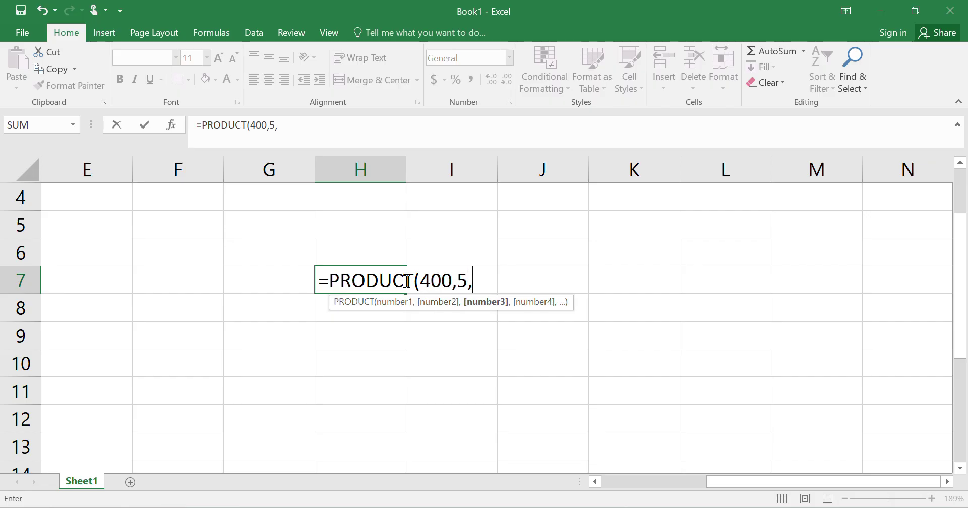
pyautogui.press('BackSpace')
pyautogui.write('.')
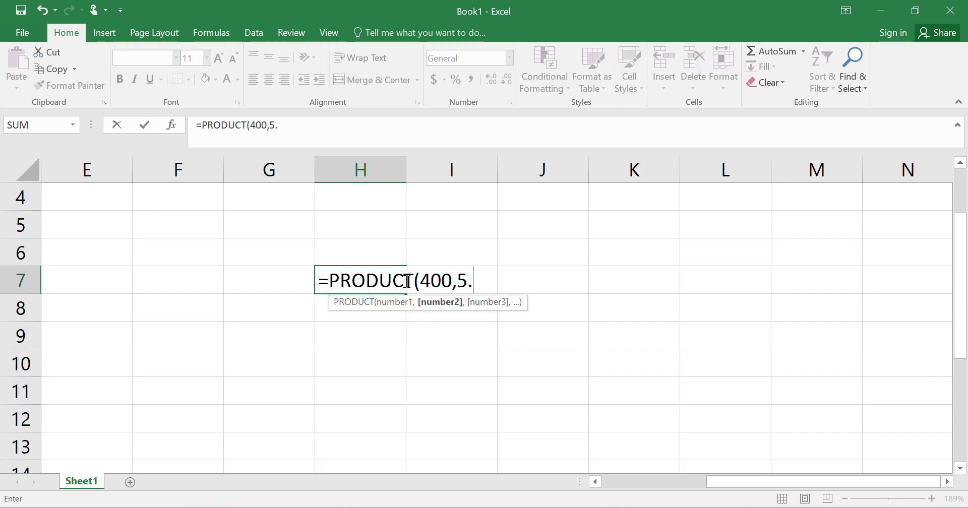
pyautogui.write('50)')
pyautogui.hotkey('ctrl', 'Return')
pyautogui.press('Return')
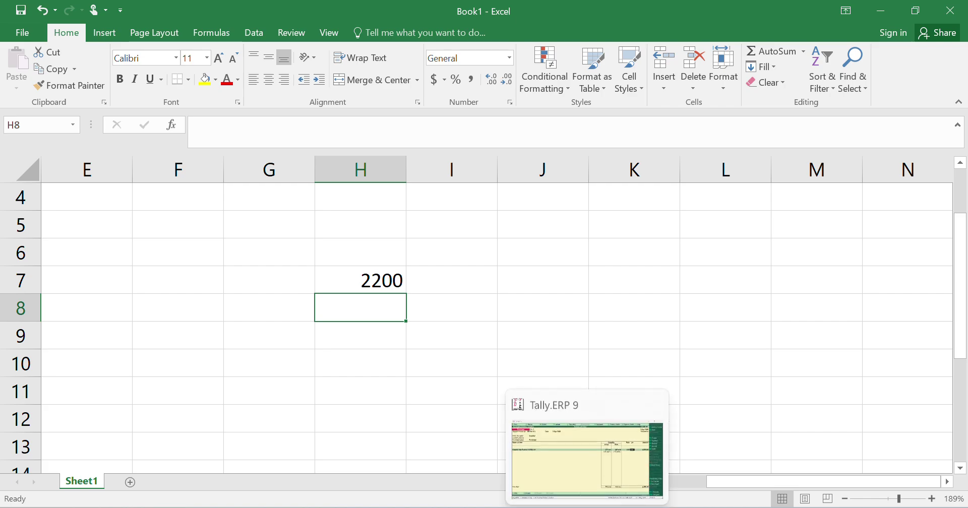
# Switch back to Tally.ERP 9 and accept the Colgate line with its rate per pcs
pyautogui.click(588, 444)
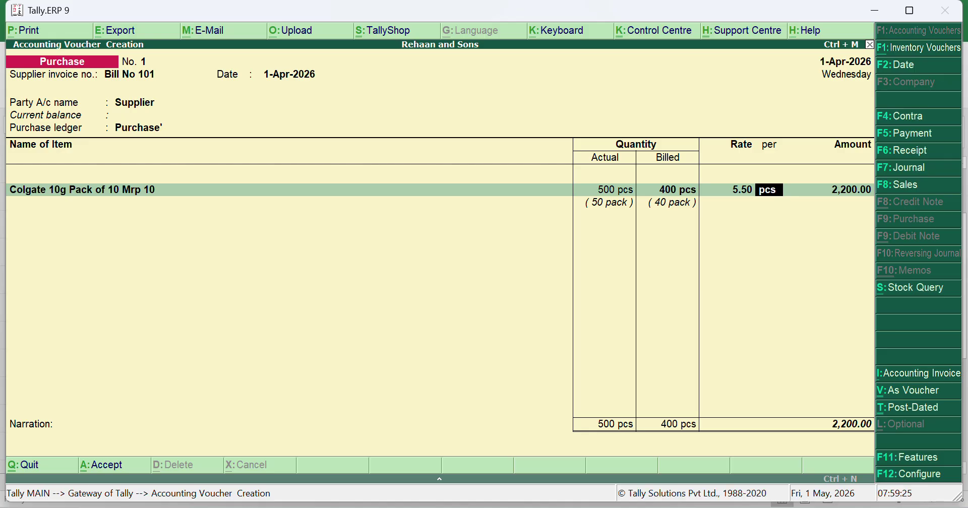
pyautogui.press('Return')
pyautogui.press('Return')
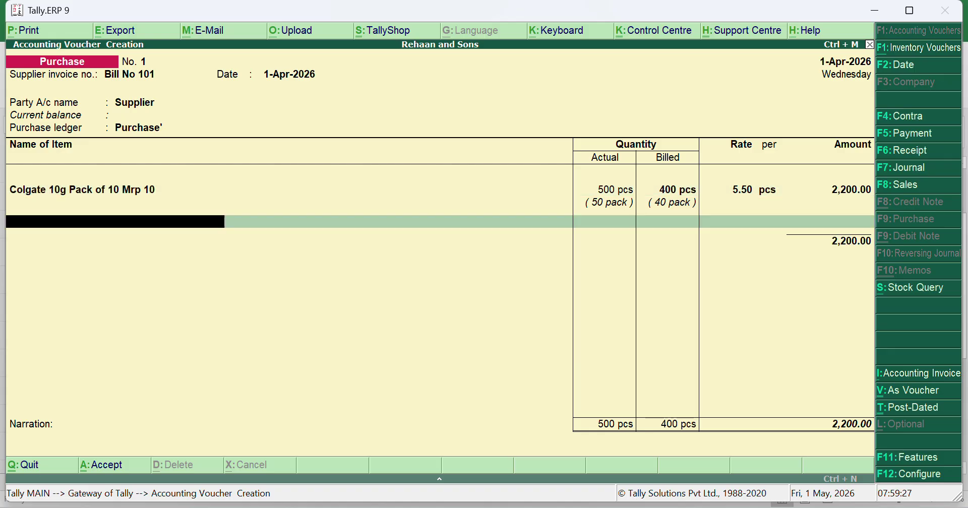
# Add Lux Soap Pack of 5 to the purchase with an actual quantity of 50 box and a billed quantity of 45 box
pyautogui.press('Down')
pyautogui.press('Down')
pyautogui.press('Down')
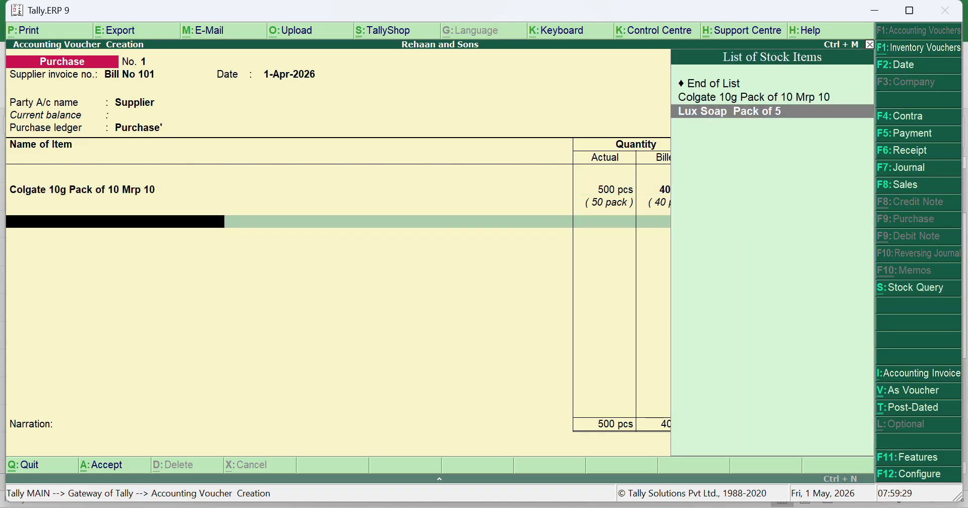
pyautogui.press('Return')
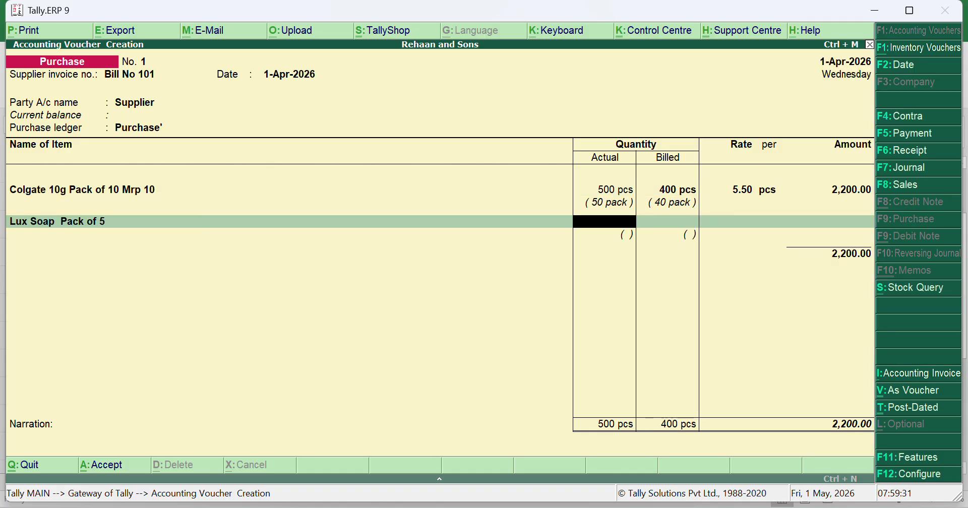
pyautogui.write('50boox')
pyautogui.press('BackSpace')
pyautogui.press('BackSpace')
pyautogui.write('x')
pyautogui.press('Return')
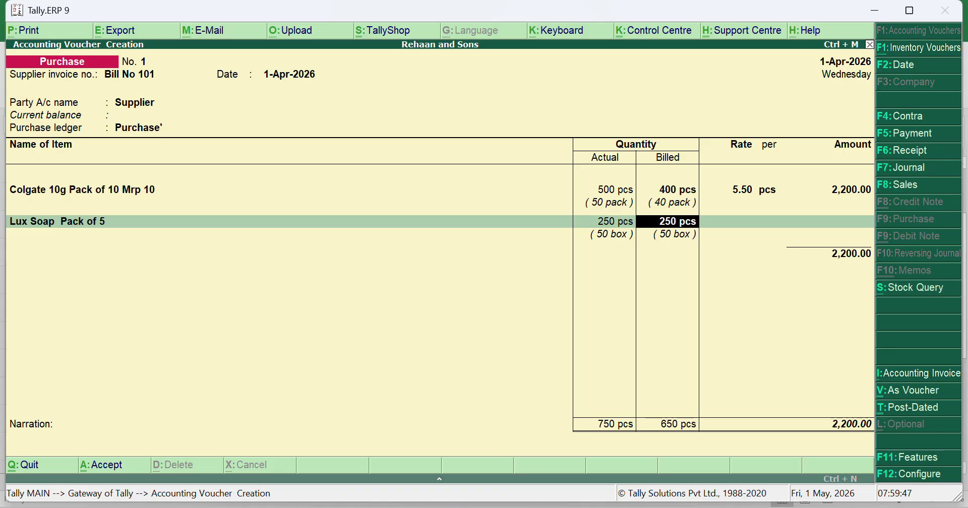
pyautogui.write('45 box')
pyautogui.press('Return')
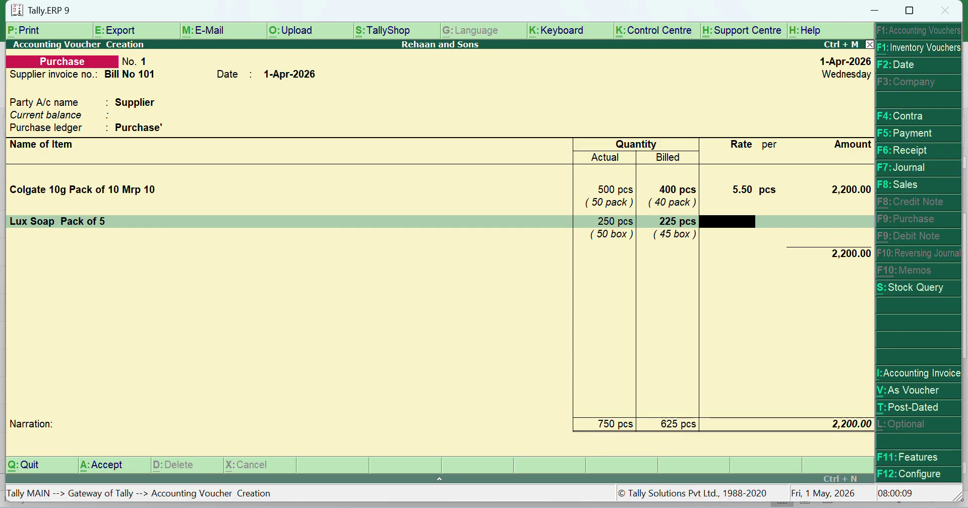
# Set the Lux Soap line's rate to 80 per box
pyautogui.write('80box')
pyautogui.press('Return')
pyautogui.press('BackSpace')
pyautogui.write('80')
pyautogui.press('Return')
pyautogui.write('box')
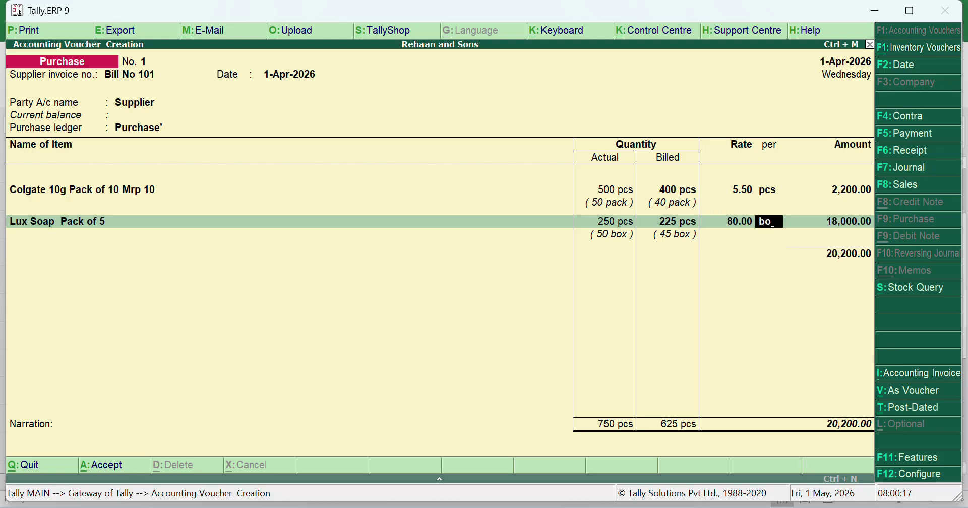
pyautogui.press('Return')
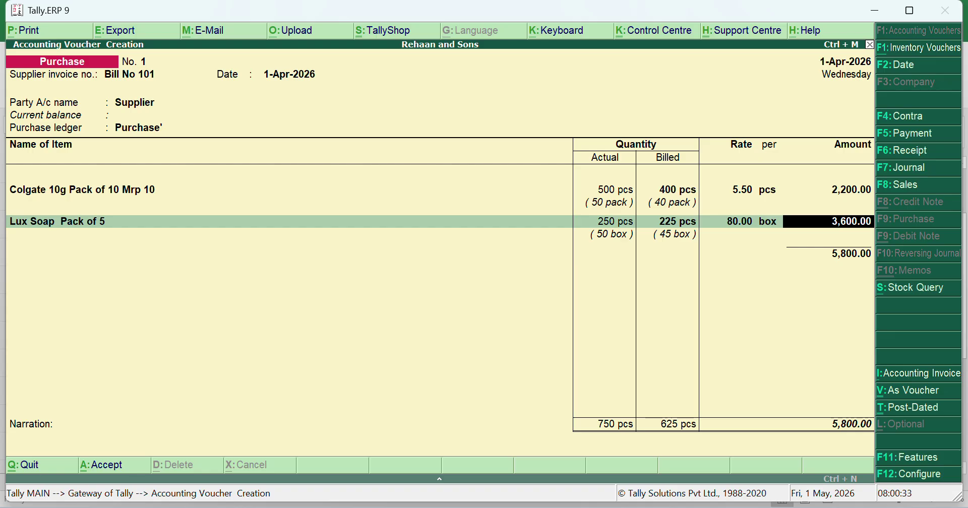
# Print the purchase invoice to a PDF file named free qty on the Desktop
pyautogui.hotkey('alt', 'p')
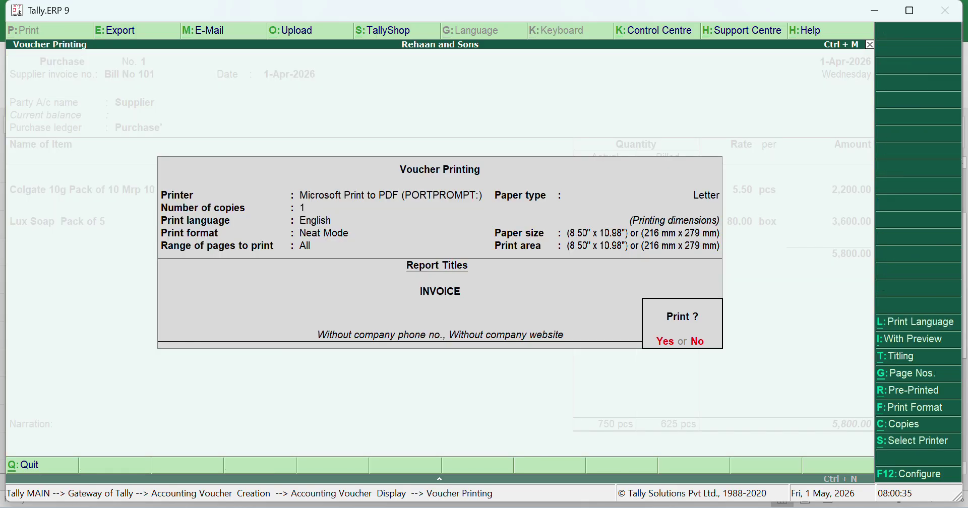
pyautogui.press('Return')
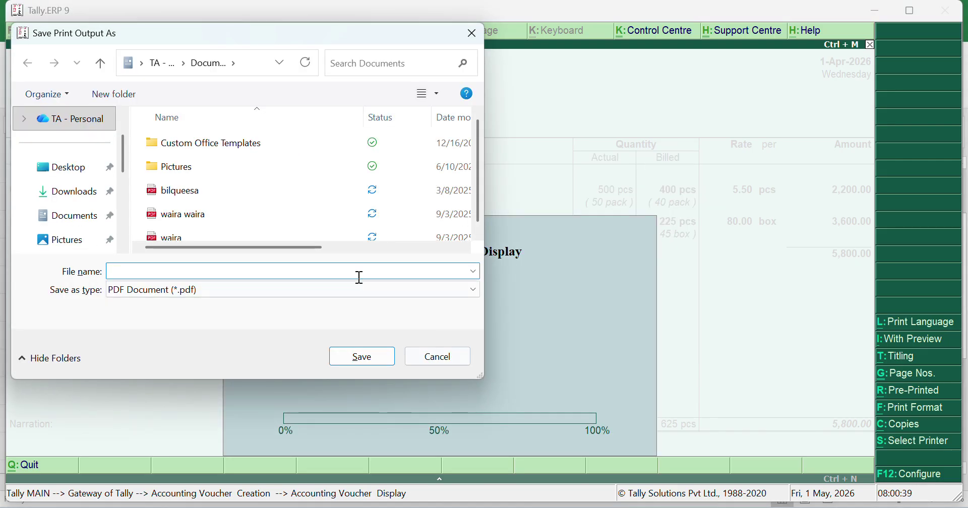
pyautogui.click(82, 170)
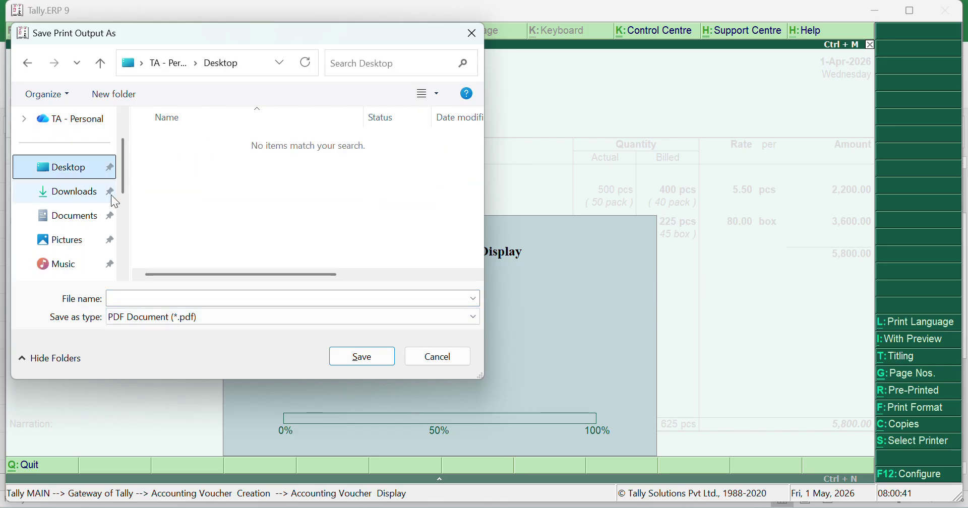
pyautogui.click(169, 300)
pyautogui.write('fre')
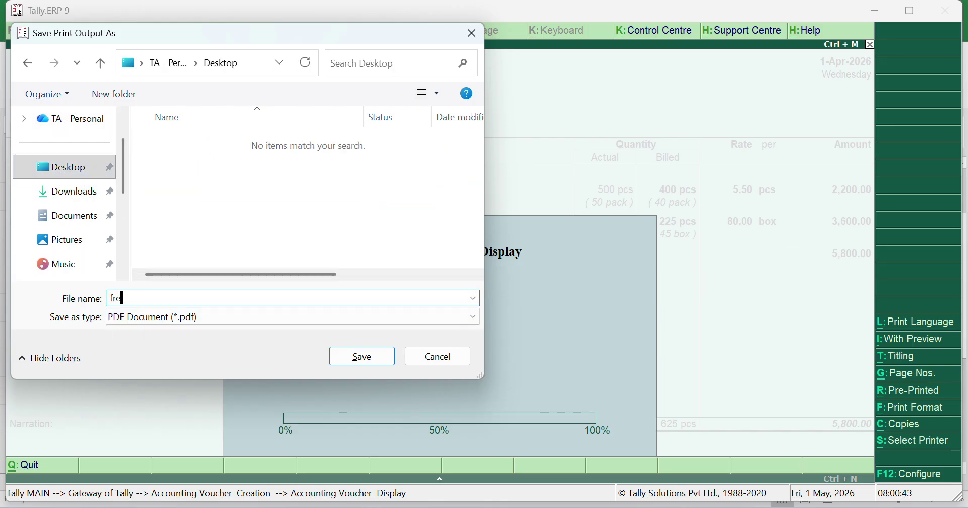
pyautogui.write('e qty')
pyautogui.click(380, 363)
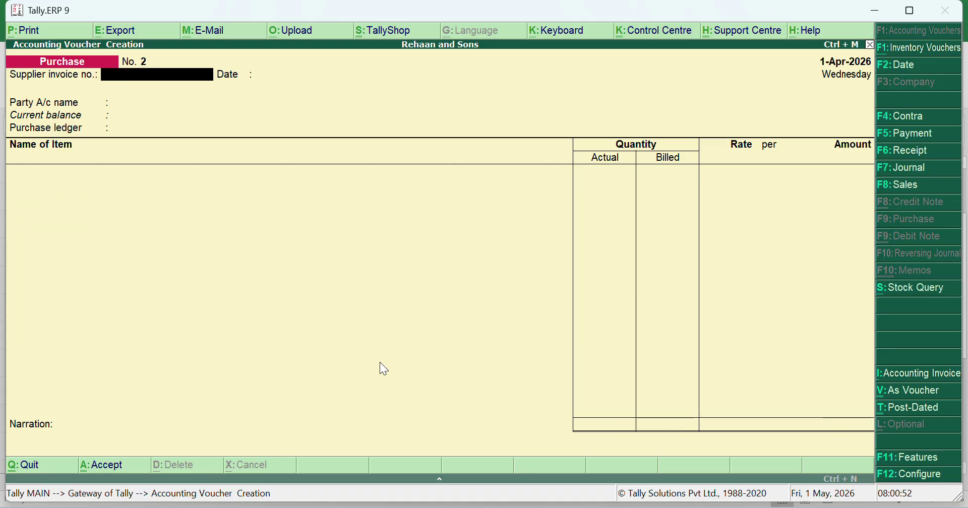
# Minimize Tally.ERP 9, search the computer for free and open the free qty PDF
pyautogui.click(876, 10)
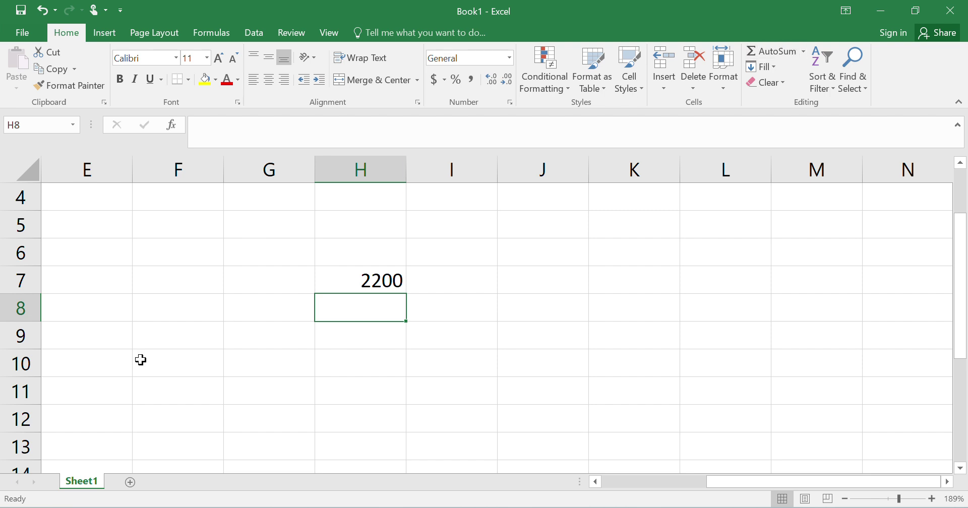
pyautogui.press('super')
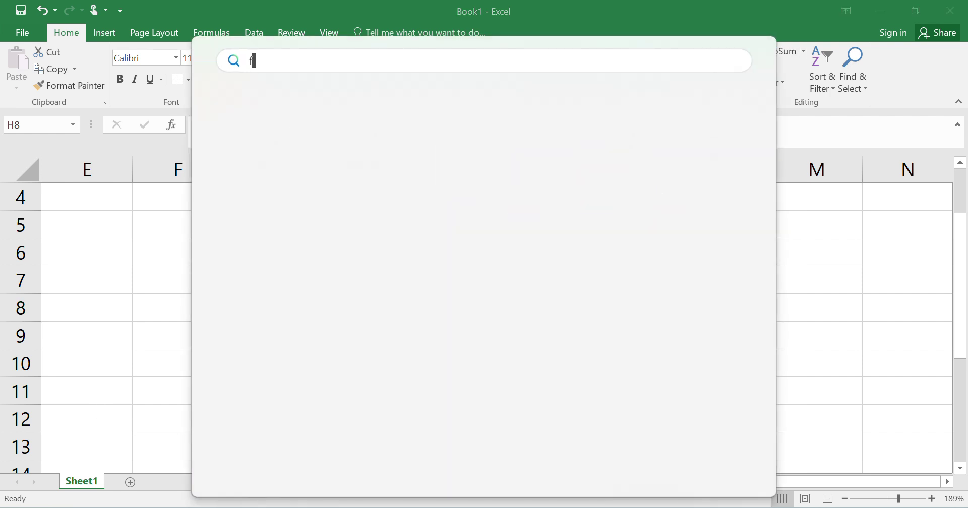
pyautogui.write('free')
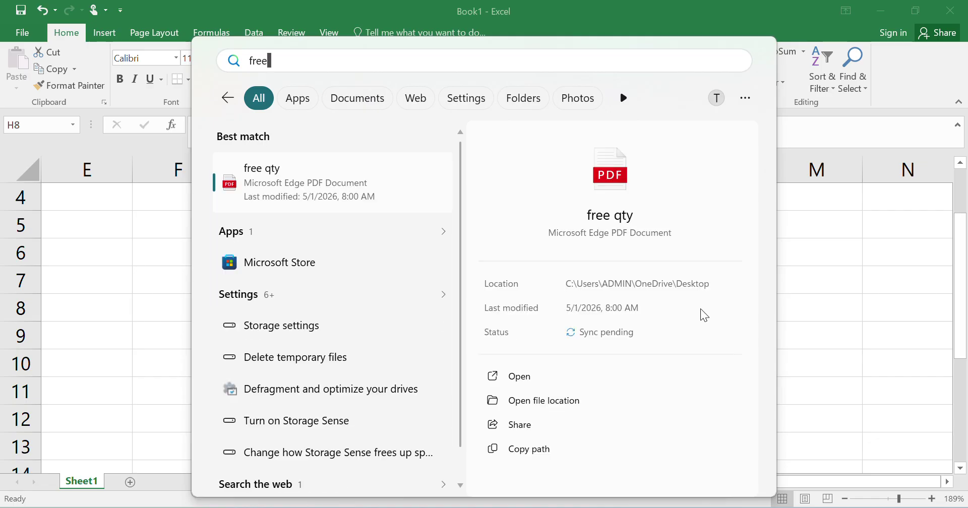
pyautogui.click(573, 379)
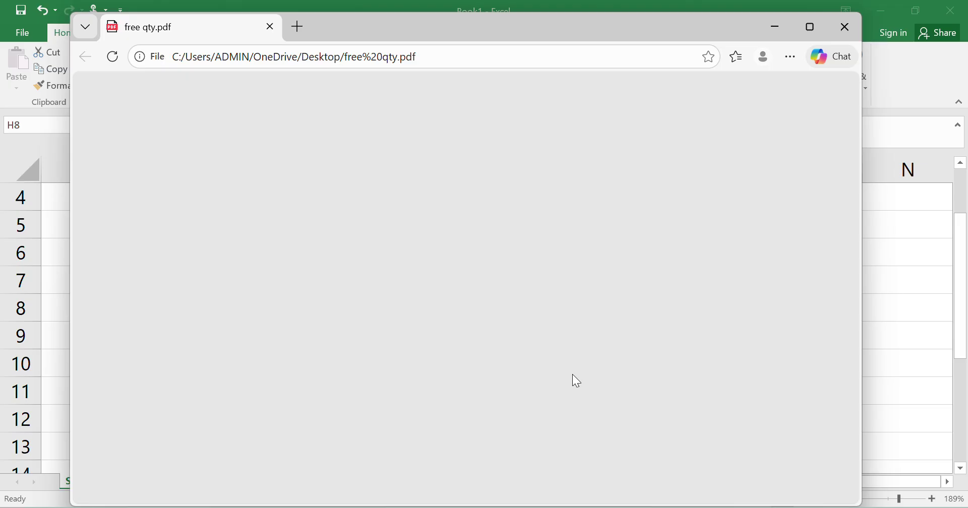
# Examine the invoice PDF's header, item quantities, rates, amounts and totals, and close the file
pyautogui.keyDown('ctrl'); pyautogui.scroll(5, 573, 375); pyautogui.keyUp('ctrl')
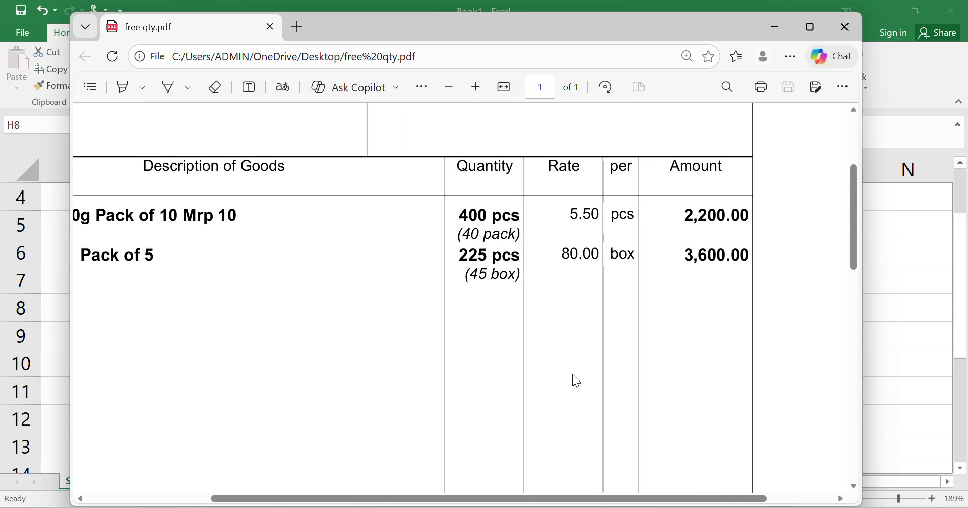
pyautogui.press('Left')
pyautogui.press('Left')
pyautogui.press('Left')
pyautogui.press('Left')
pyautogui.press('Left')
pyautogui.press('Left')
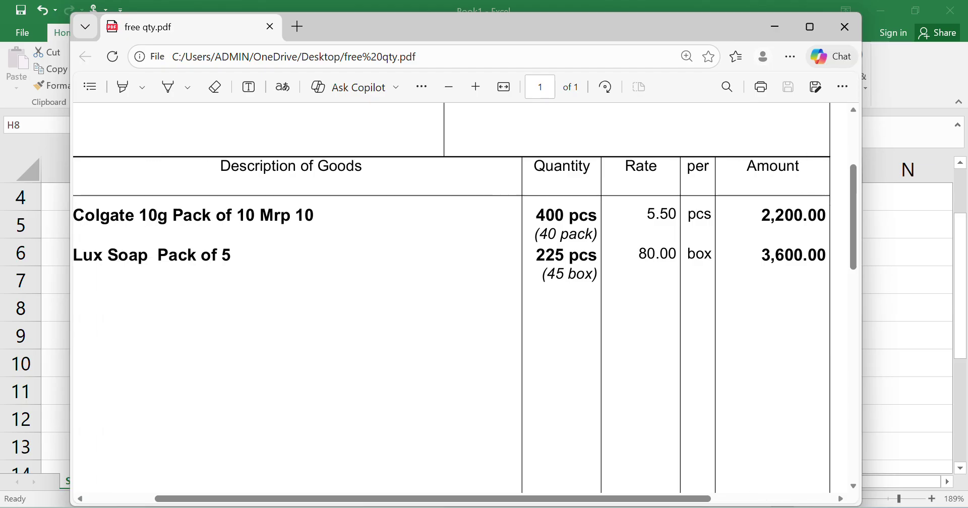
pyautogui.press('Up')
pyautogui.press('Up')
pyautogui.press('Up')
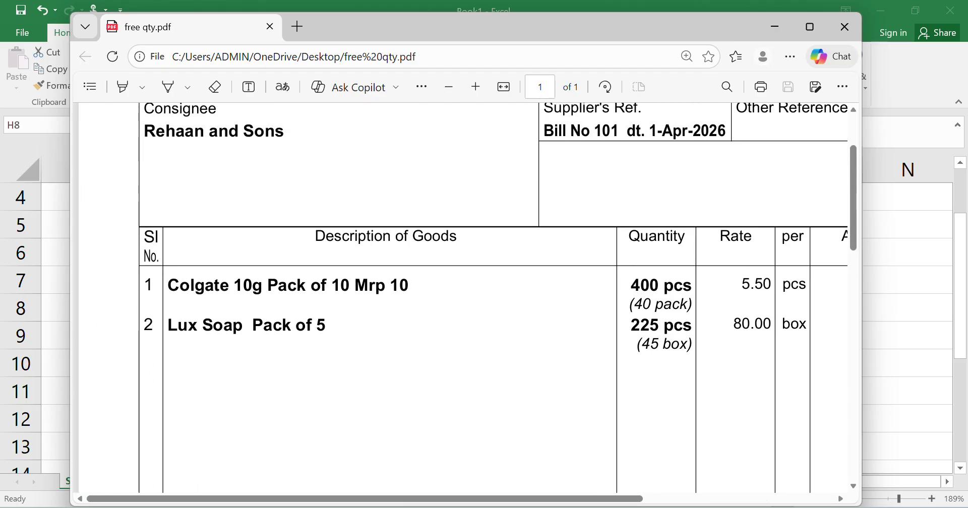
pyautogui.press('Right')
pyautogui.press('Right')
pyautogui.press('Right')
pyautogui.press('Right')
pyautogui.press('Right')
pyautogui.press('Right')
pyautogui.press('Right')
pyautogui.press('Right')
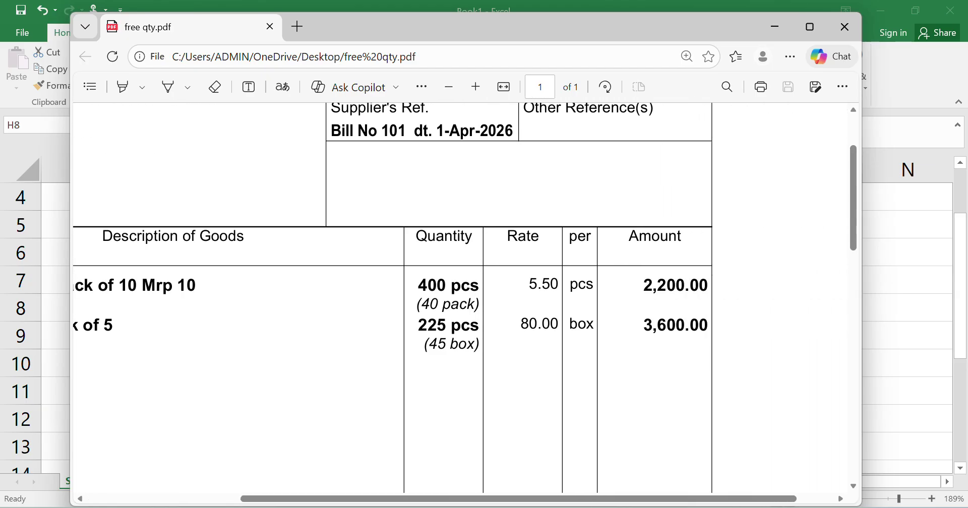
pyautogui.press('Down')
pyautogui.press('Down')
pyautogui.press('Down')
pyautogui.press('Down')
pyautogui.press('Down')
pyautogui.press('Down')
pyautogui.press('Down')
pyautogui.press('Down')
pyautogui.press('Down')
pyautogui.press('Down')
pyautogui.press('Down')
pyautogui.press('Down')
pyautogui.press('Down')
pyautogui.press('Down')
pyautogui.press('Down')
pyautogui.press('Down')
pyautogui.press('Down')
pyautogui.press('Down')
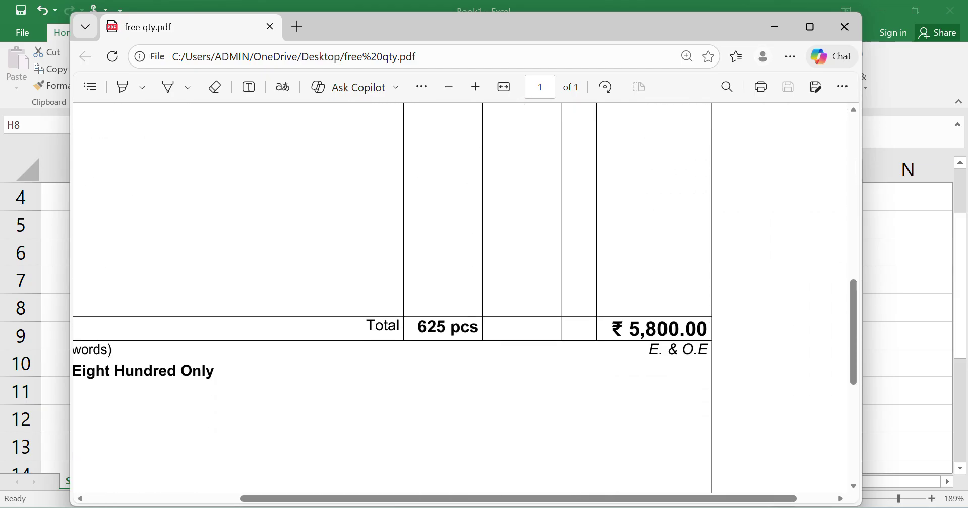
pyautogui.press('Left')
pyautogui.press('Left')
pyautogui.press('Left')
pyautogui.press('Left')
pyautogui.press('Left')
pyautogui.press('Left')
pyautogui.press('Left')
pyautogui.press('Left')
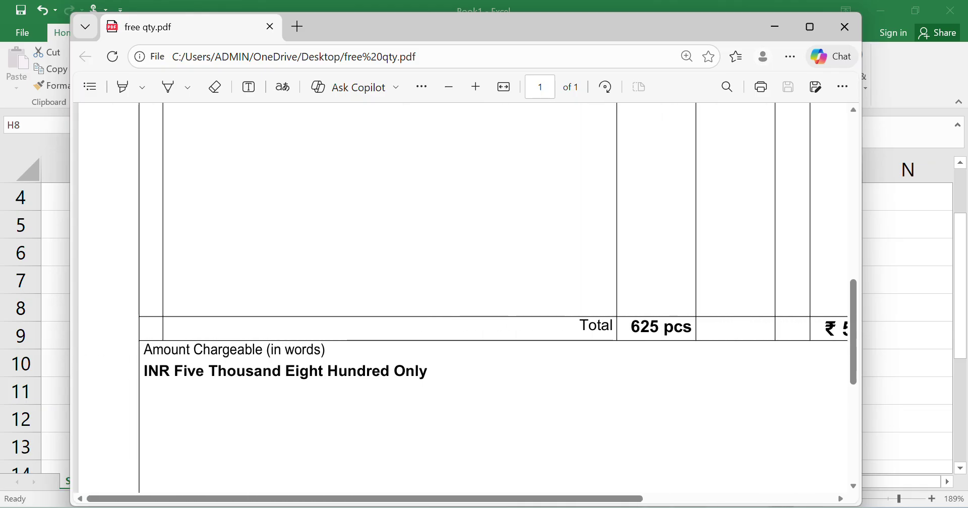
pyautogui.press('Right')
pyautogui.press('Up')
pyautogui.press('Up')
pyautogui.press('Up')
pyautogui.press('Up')
pyautogui.press('Up')
pyautogui.press('Up')
pyautogui.press('Up')
pyautogui.press('Up')
pyautogui.press('Up')
pyautogui.press('Up')
pyautogui.press('Up')
pyautogui.press('Up')
pyautogui.press('Up')
pyautogui.press('Up')
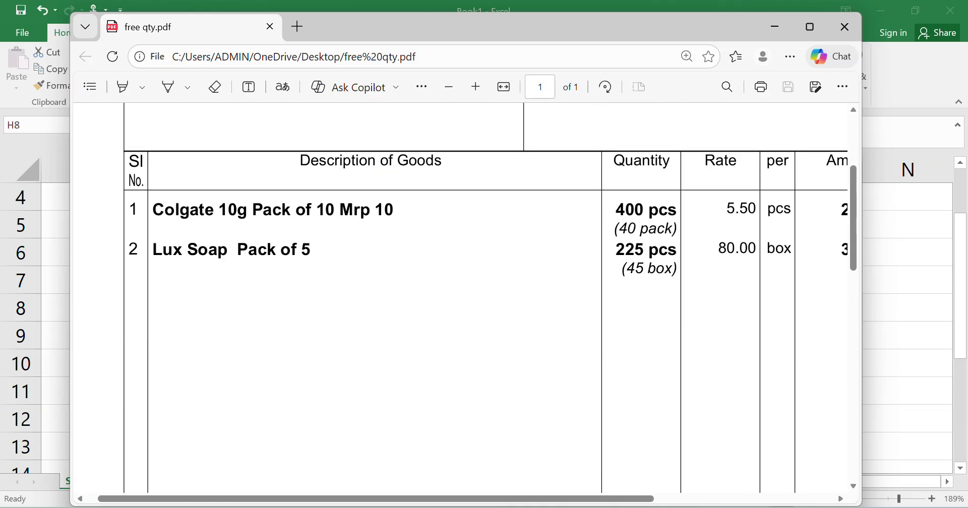
pyautogui.press('Up')
pyautogui.press('Up')
pyautogui.press('Up')
pyautogui.press('Up')
pyautogui.press('Up')
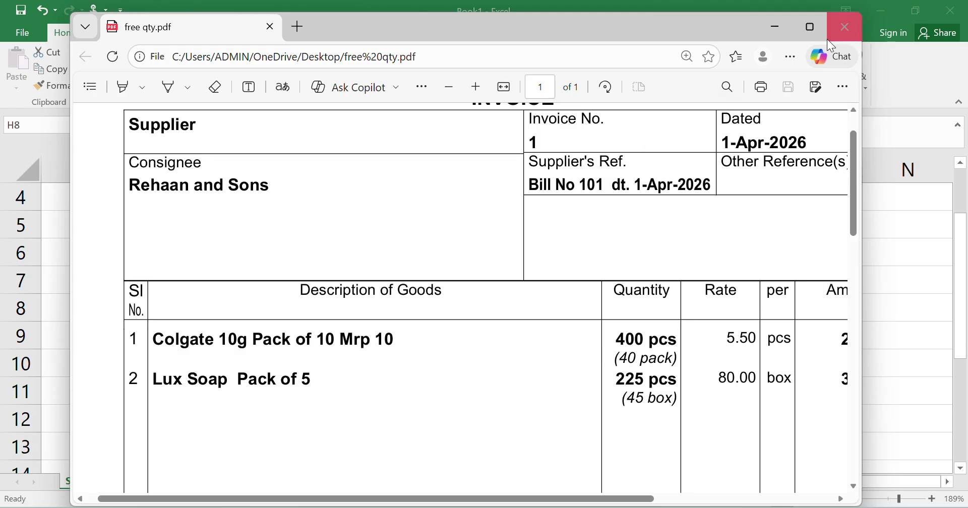
pyautogui.click(845, 30)
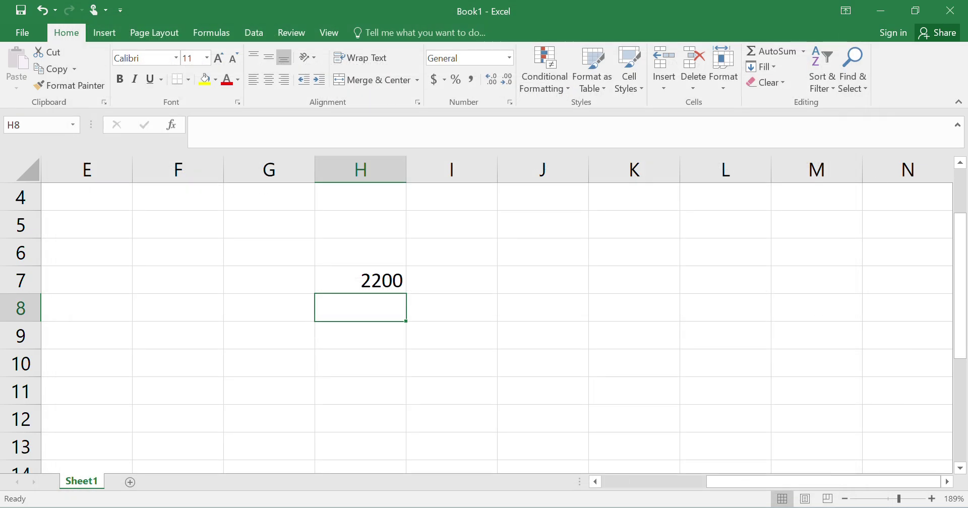
# Switch back to Tally.ERP 9 and start a sales voucher with reference number Jkk 1010
pyautogui.click(587, 506)
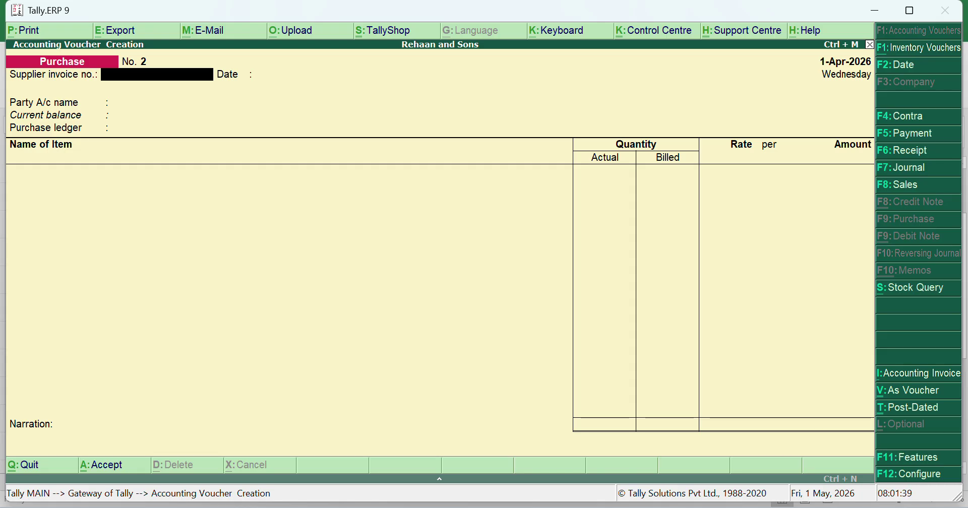
pyautogui.press('F8')
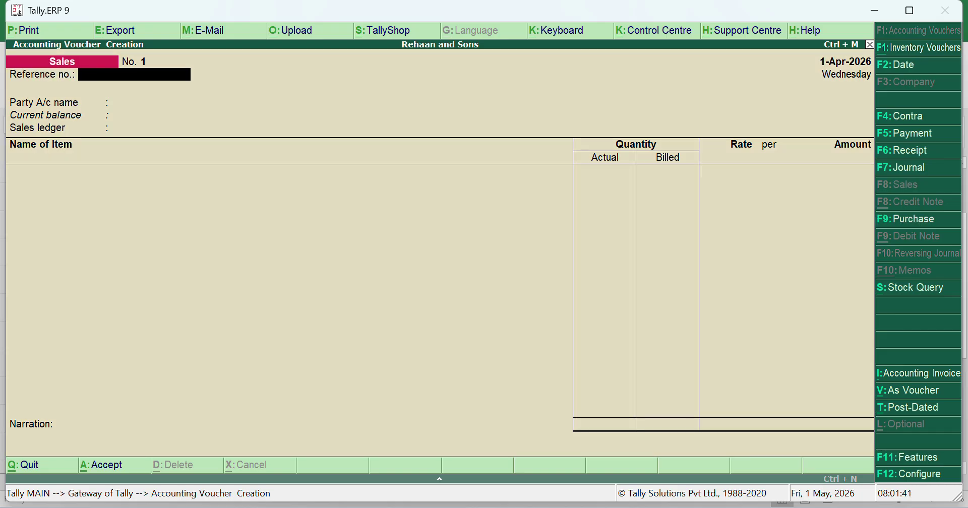
pyautogui.write('Jkk 1010')
pyautogui.press('Return')
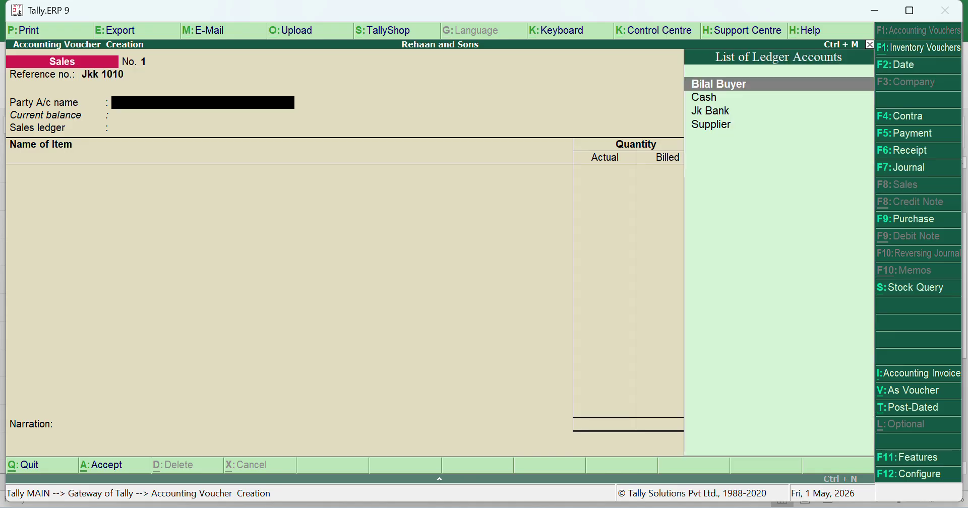
# Choose the buyer's ledger as party, accept the default party details and select Sales as the sales ledger
pyautogui.press('Return')
pyautogui.press('Return')
pyautogui.press('Return')
pyautogui.press('Return')
pyautogui.press('Return')
pyautogui.press('Return')
pyautogui.press('Return')
pyautogui.press('Return')
pyautogui.press('Return')
pyautogui.press('Return')
pyautogui.press('Return')
pyautogui.press('Return')
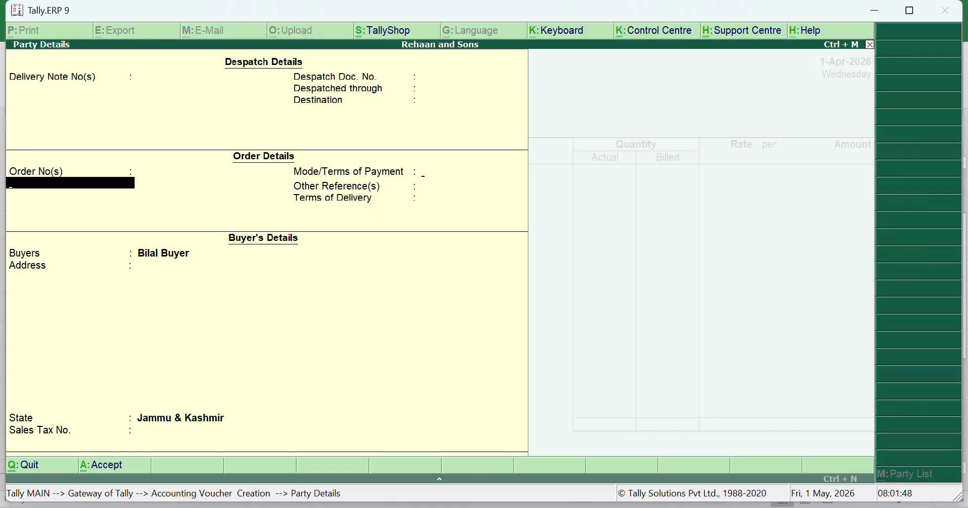
pyautogui.press('Return')
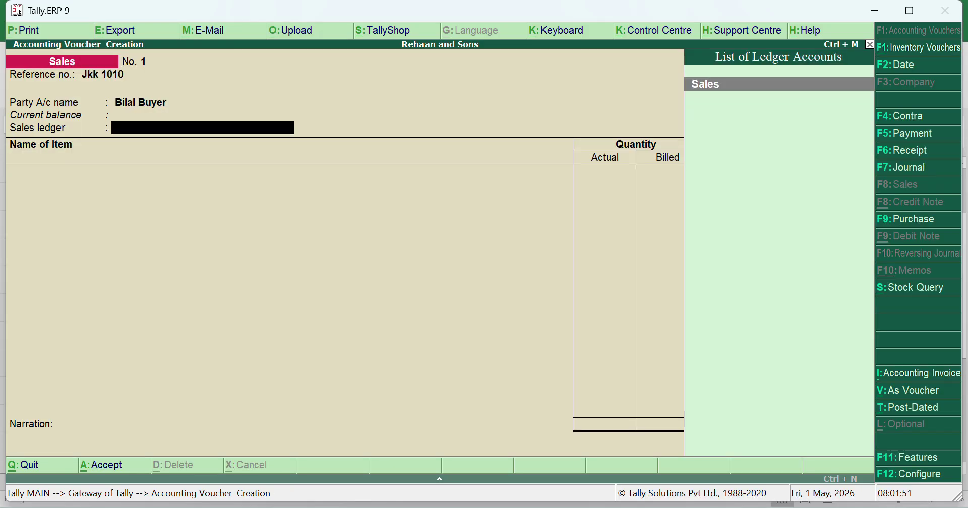
pyautogui.press('Return')
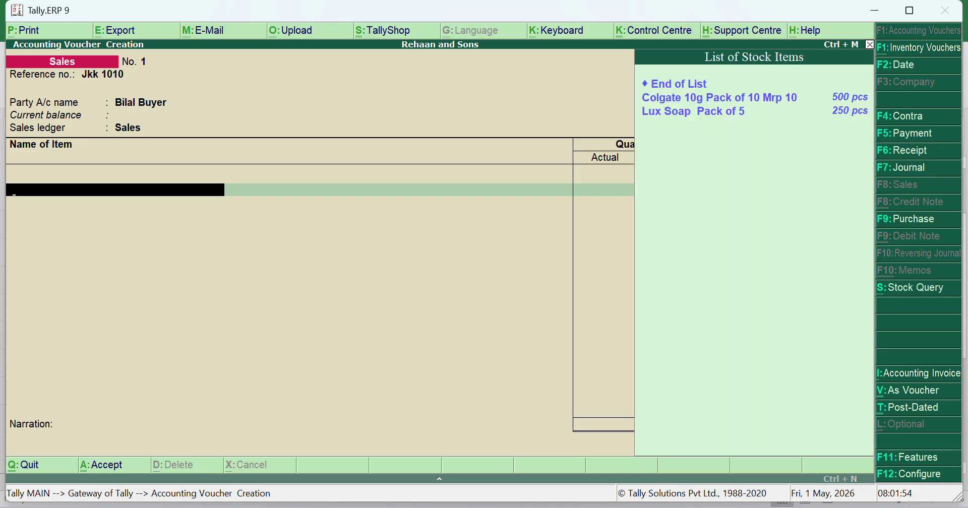
# Add Colgate 10g Pack of 10 Mrp 10 to the sale with 10 pack actual, 9 pack billed and a rate of 7.50
pyautogui.press('Return')
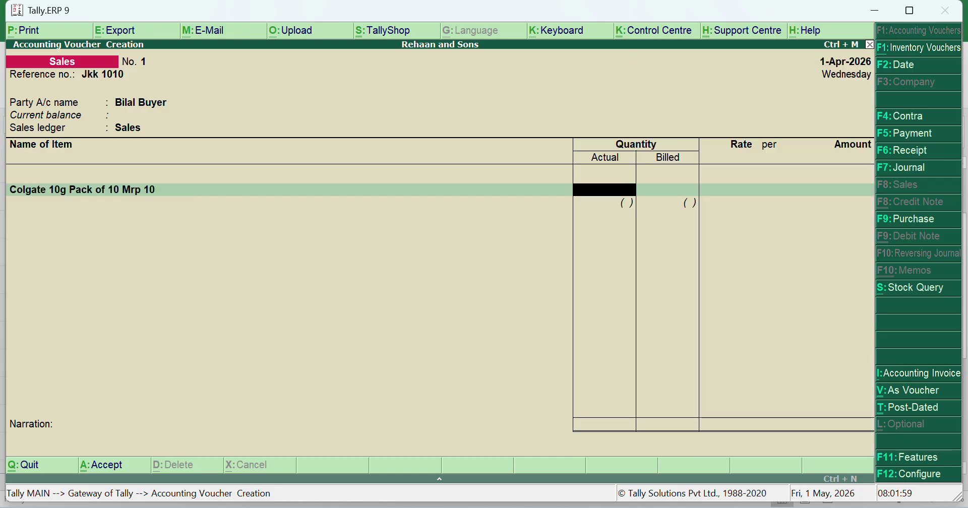
pyautogui.write('10 pac')
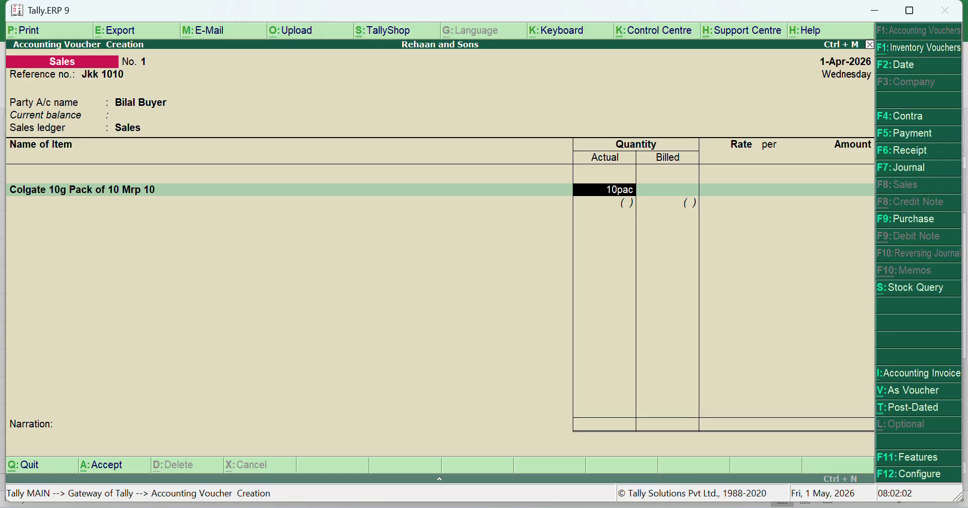
pyautogui.write('k')
pyautogui.press('Return')
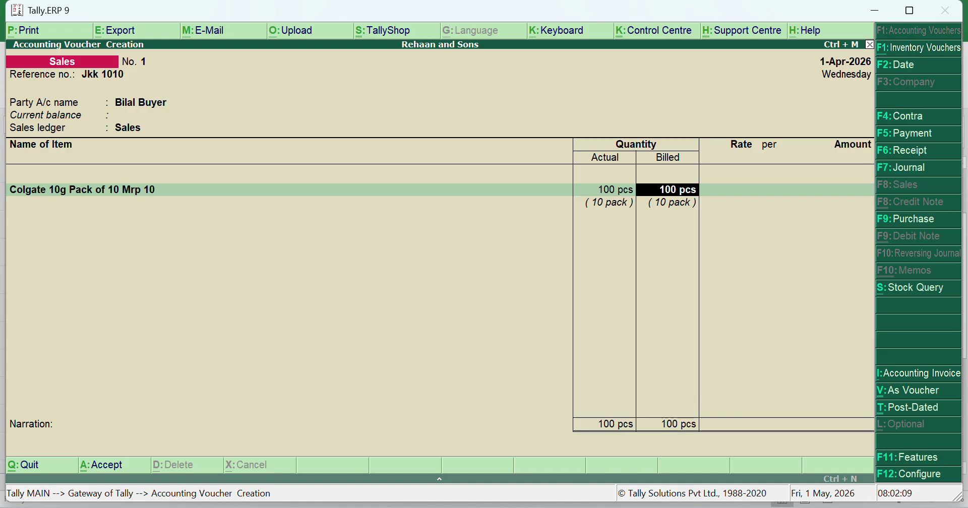
pyautogui.write('9 pack')
pyautogui.press('Return')
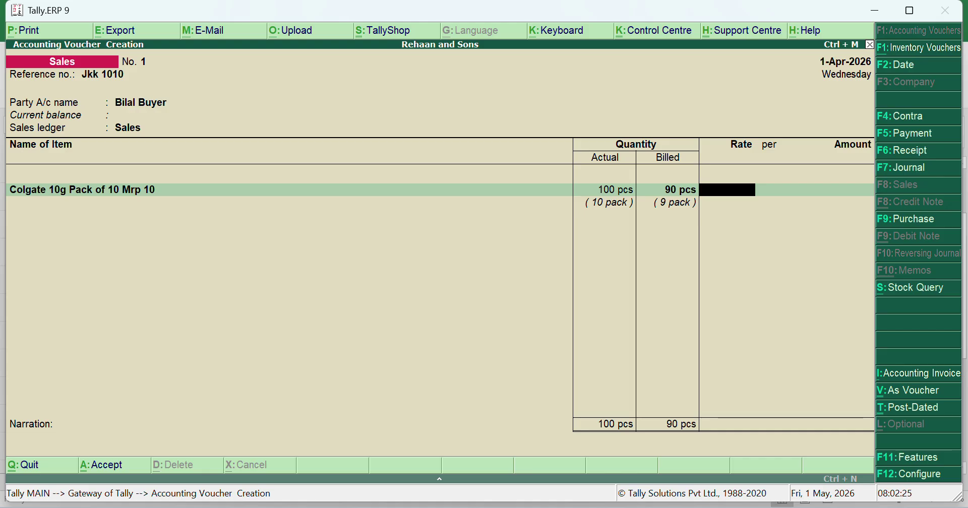
pyautogui.write('7.50')
pyautogui.press('Return')
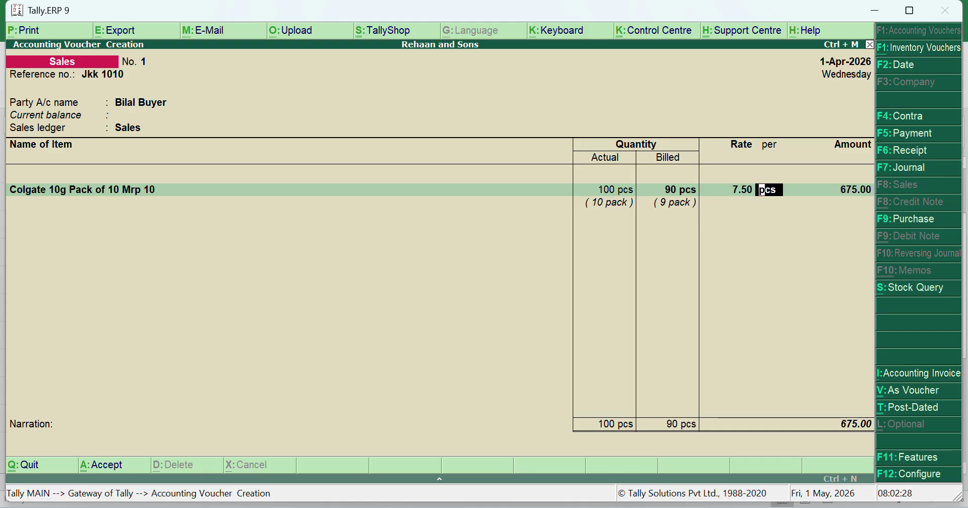